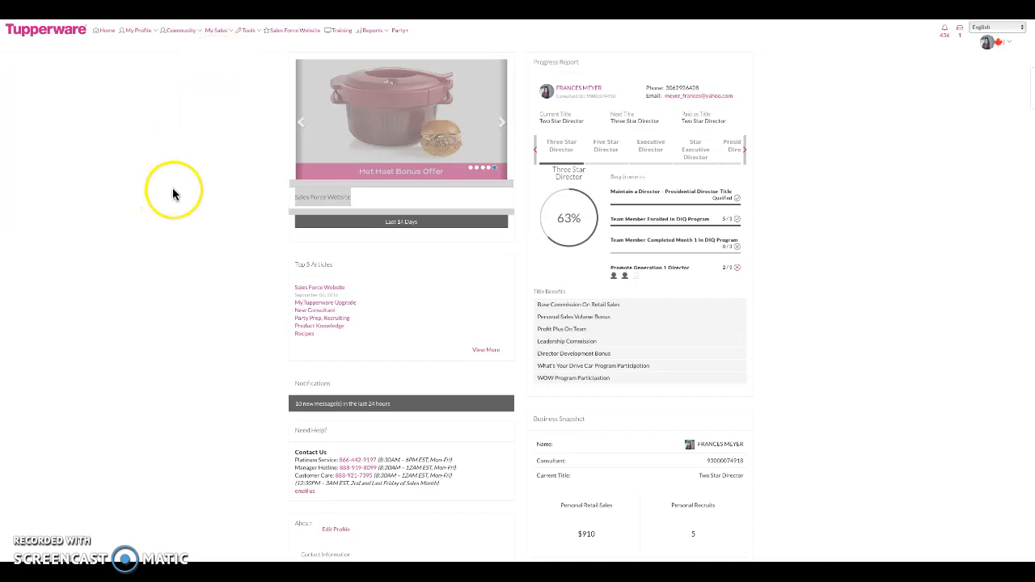
# - Choose Place Order from the My Sales menu to reach order entry
pyautogui.click(216, 33)
pyautogui.click(217, 36)
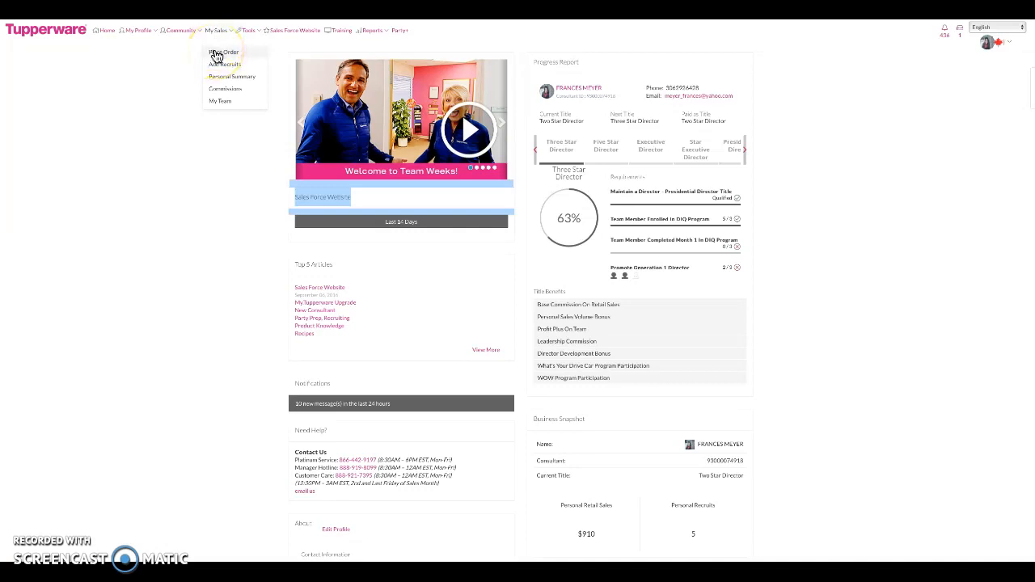
pyautogui.click(212, 51)
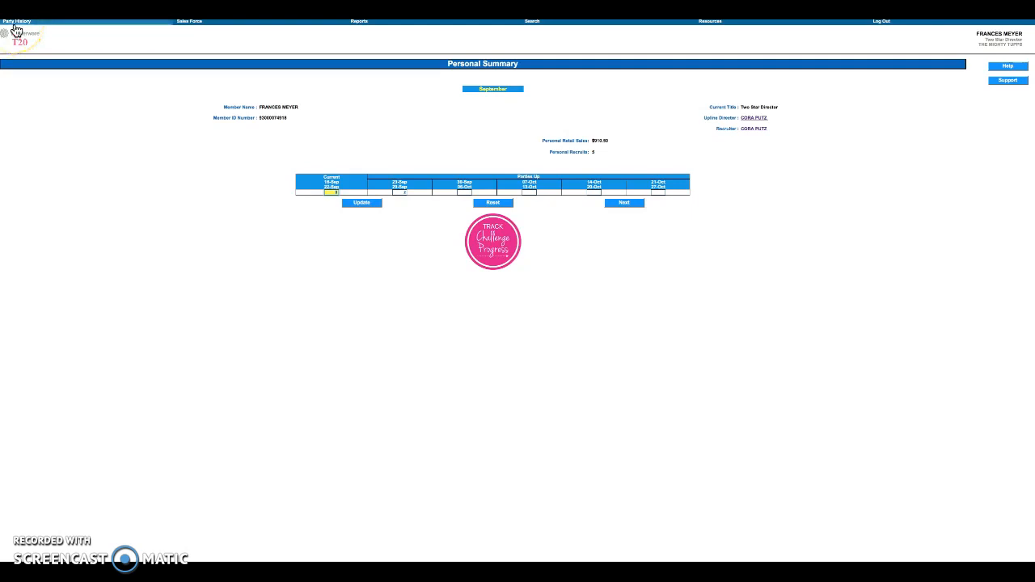
# - Switch from the Personal Summary to the Party History page
pyautogui.click(14, 25)
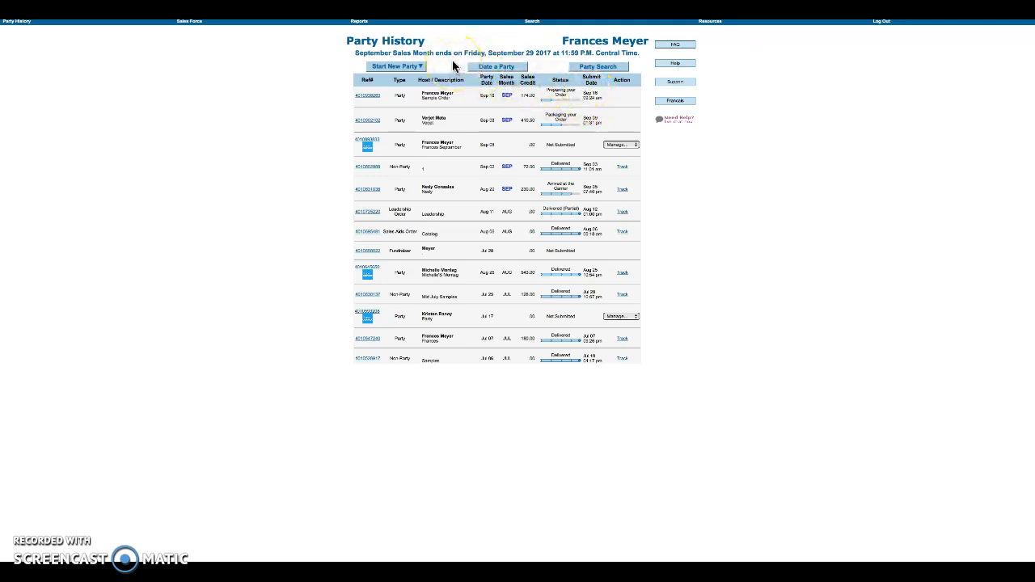
# - Start a new regular party described as 'Sample Party'
pyautogui.click(420, 68)
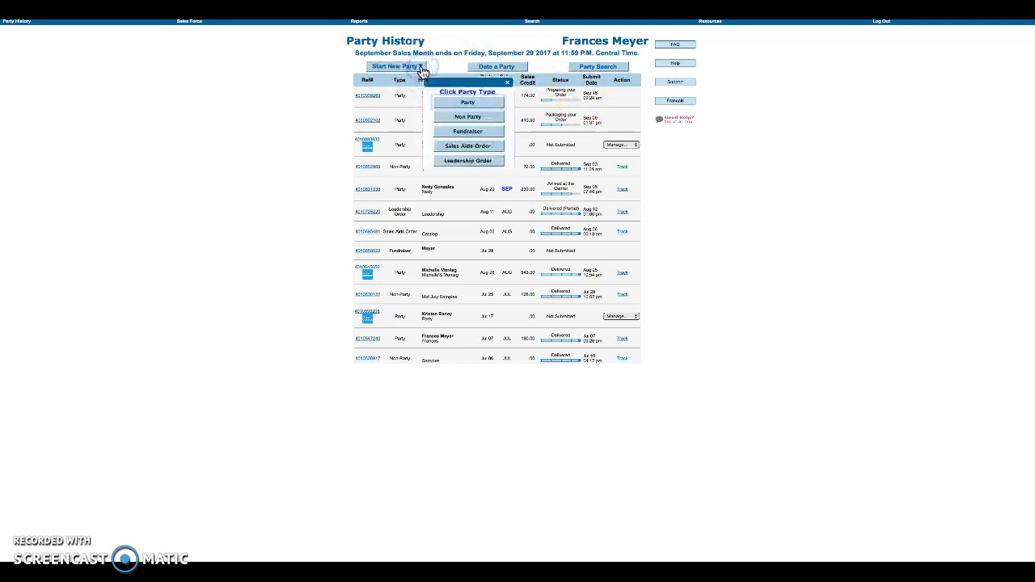
pyautogui.click(454, 105)
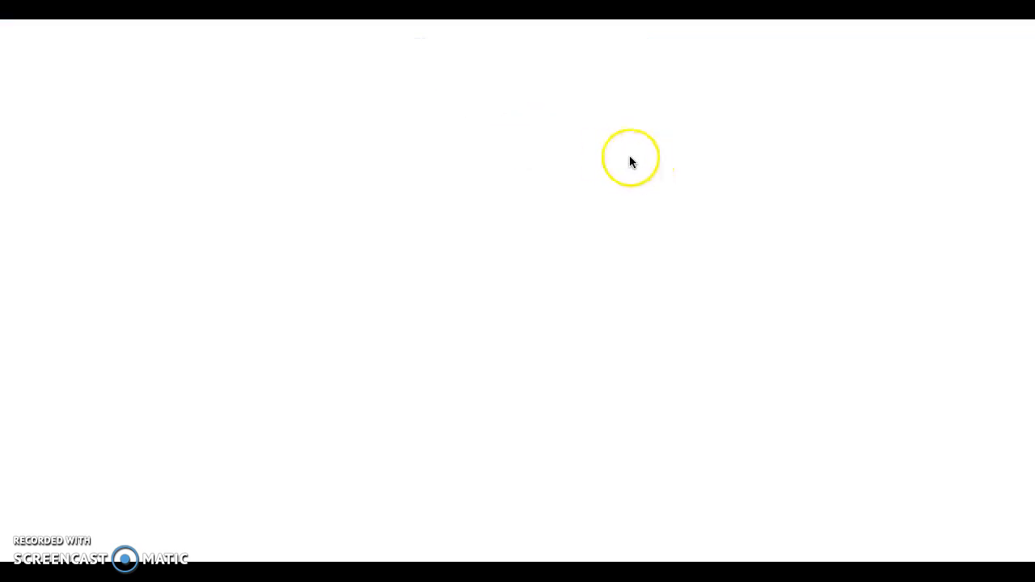
pyautogui.click(489, 53)
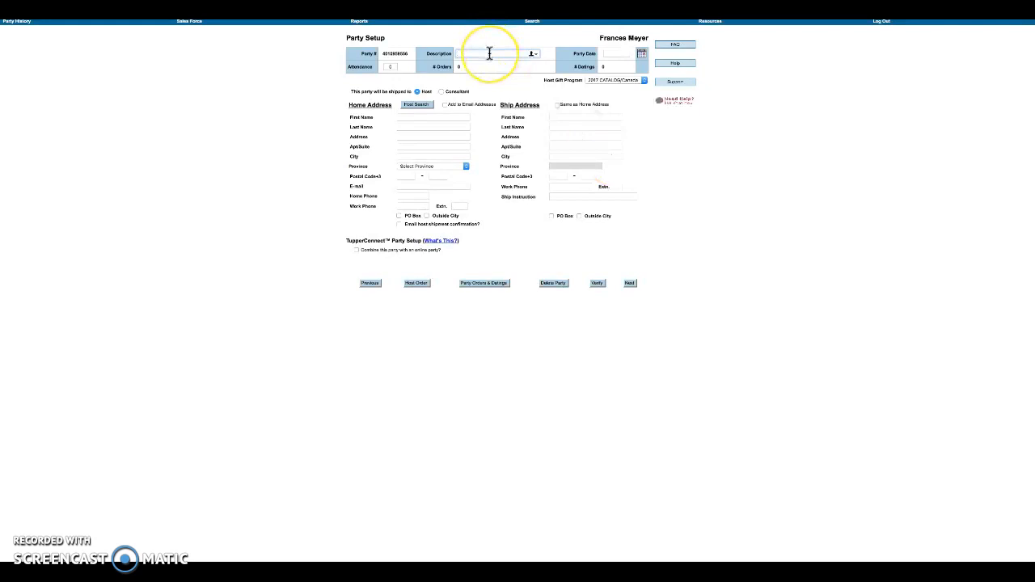
pyautogui.click(490, 53)
pyautogui.write('Sample Party')
# - Set the party date to 09/19/2017 and attendance to 6, and ship to the consultant
pyautogui.click(641, 53)
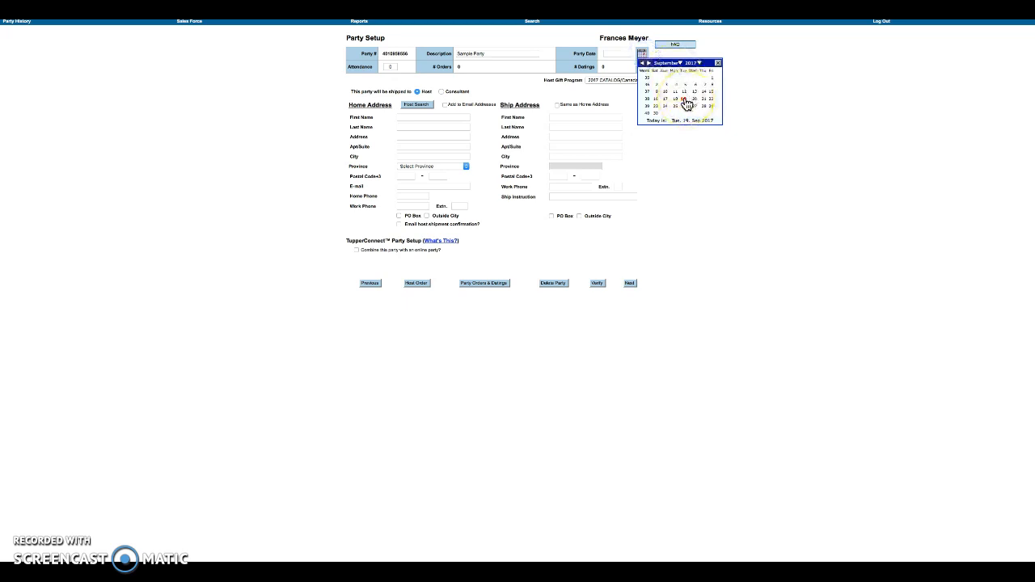
pyautogui.click(684, 98)
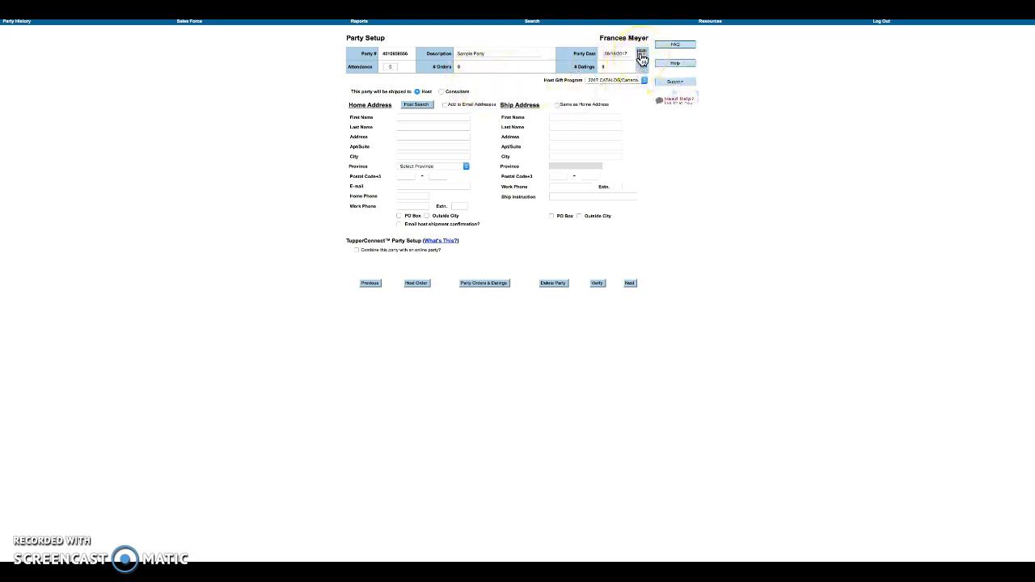
pyautogui.click(394, 68)
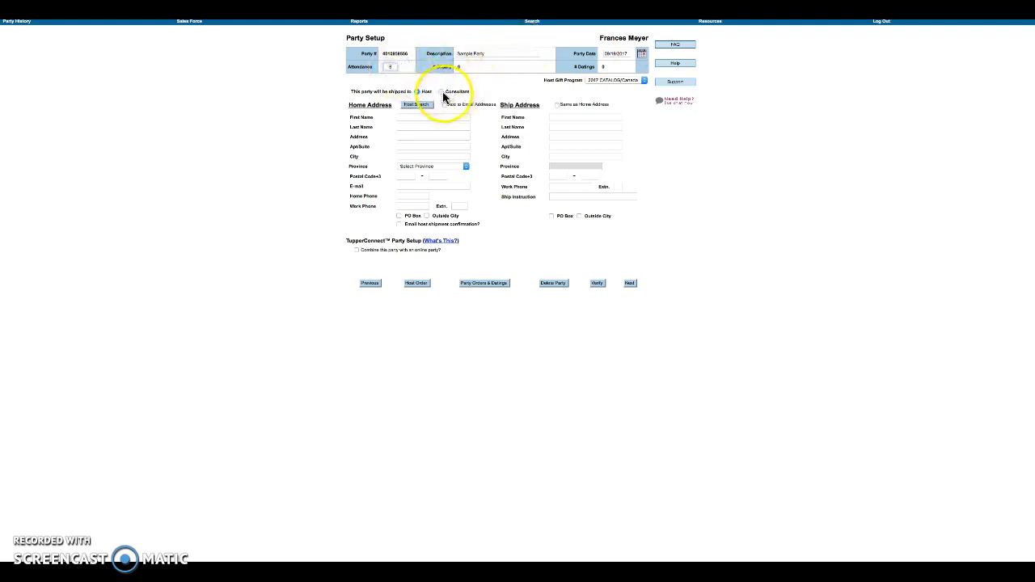
pyautogui.click(533, 81)
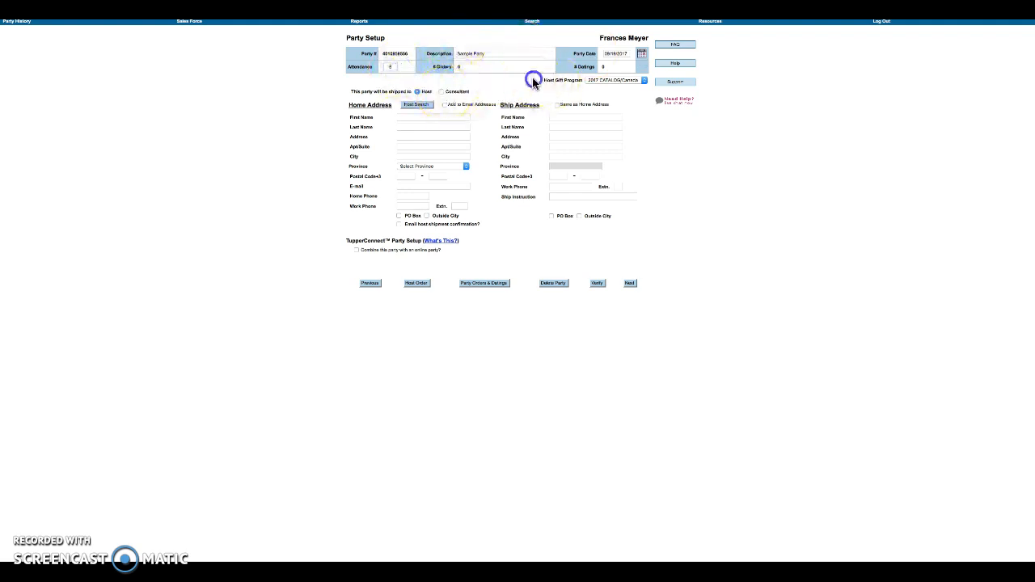
pyautogui.click(441, 92)
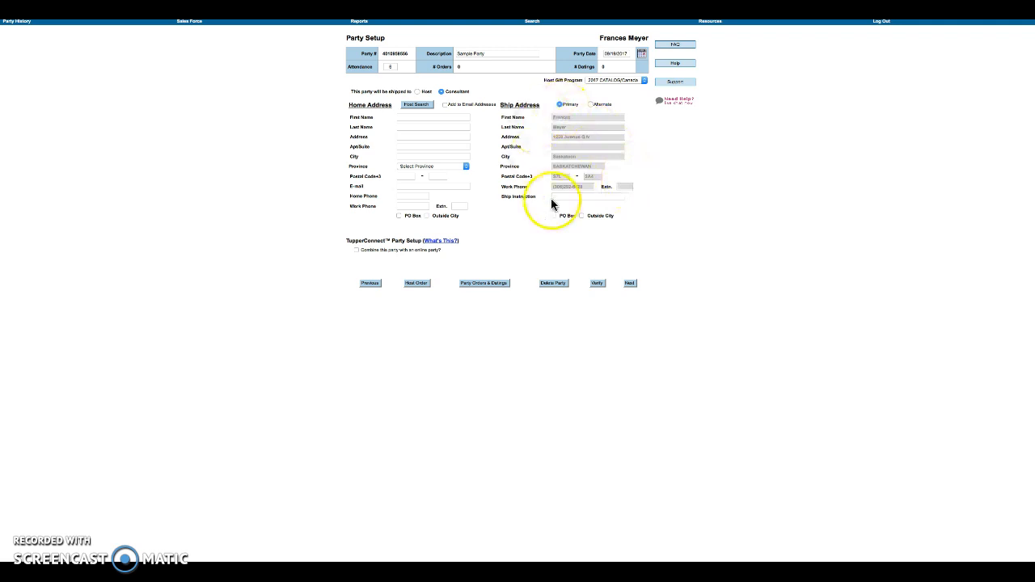
# - Enter the host's first and last name, street address and city
pyautogui.click(435, 118)
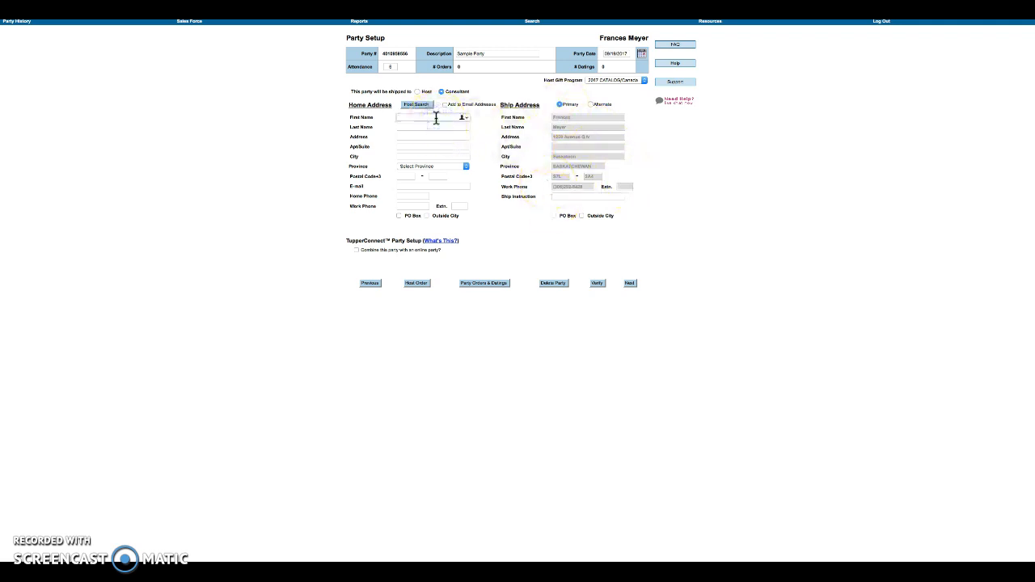
pyautogui.write('Sample Host')
pyautogui.press('Tab')
pyautogui.write('S')
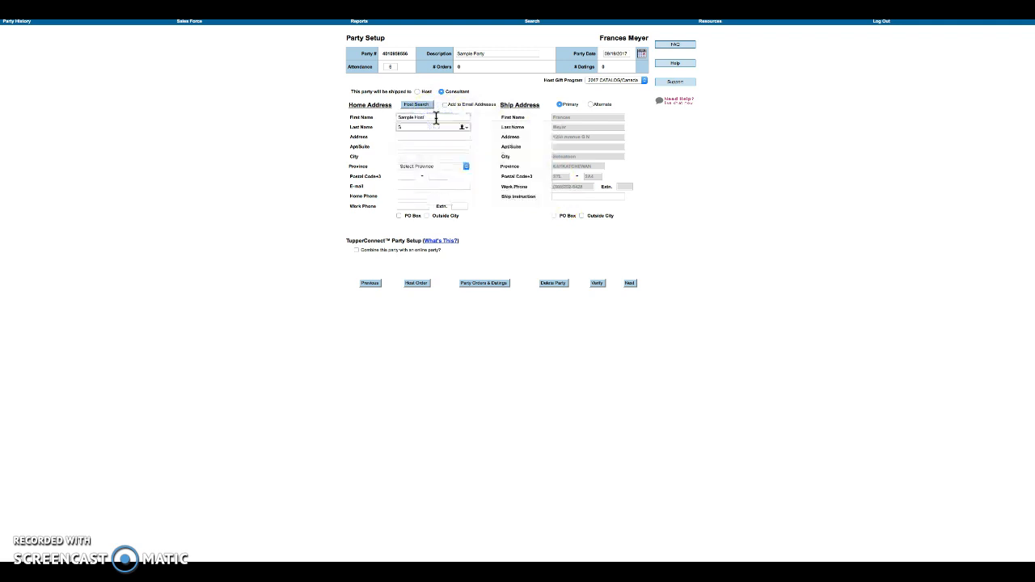
pyautogui.write('ample last name')
pyautogui.press('Tab')
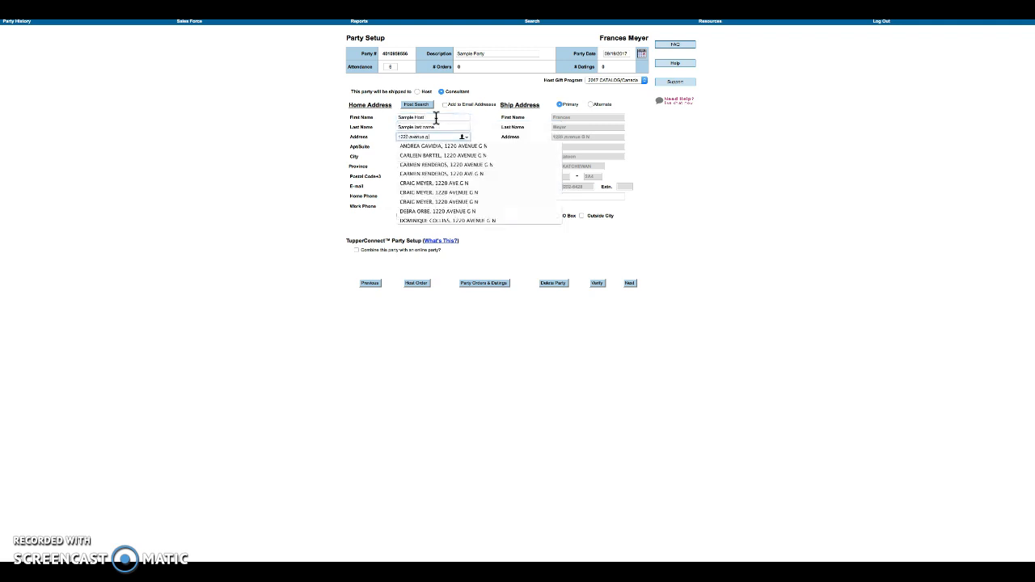
pyautogui.press('Tab')
pyautogui.press('Tab')
pyautogui.write('saskatoo')
pyautogui.press('Tab')
pyautogui.press('n')
pyautogui.press('Tab')
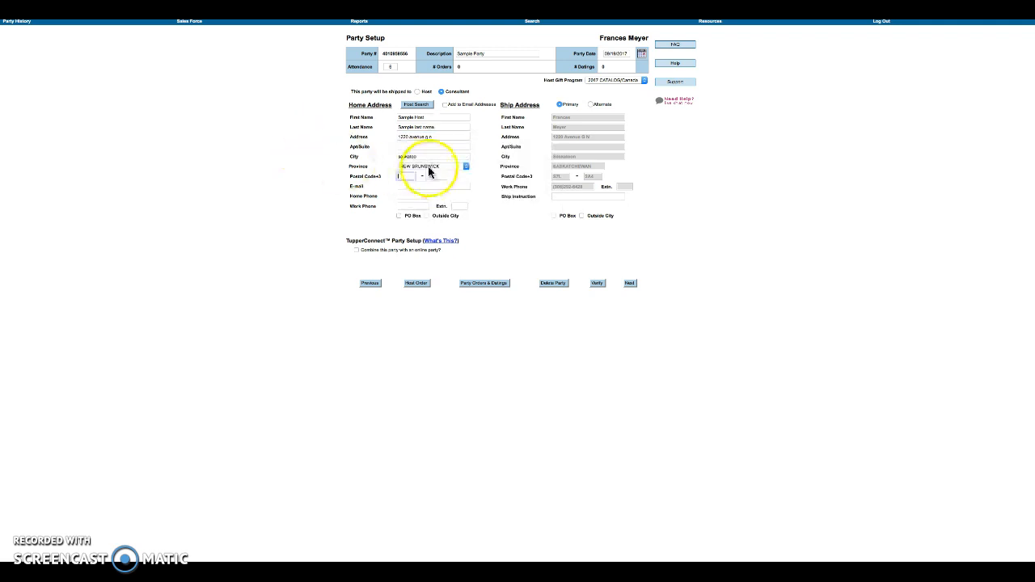
# - Choose SASKATCHEWAN as the province, enter both postal code parts, and leave e-mail empty
pyautogui.click(428, 169)
pyautogui.click(422, 216)
pyautogui.click(404, 176)
pyautogui.write('S7K')
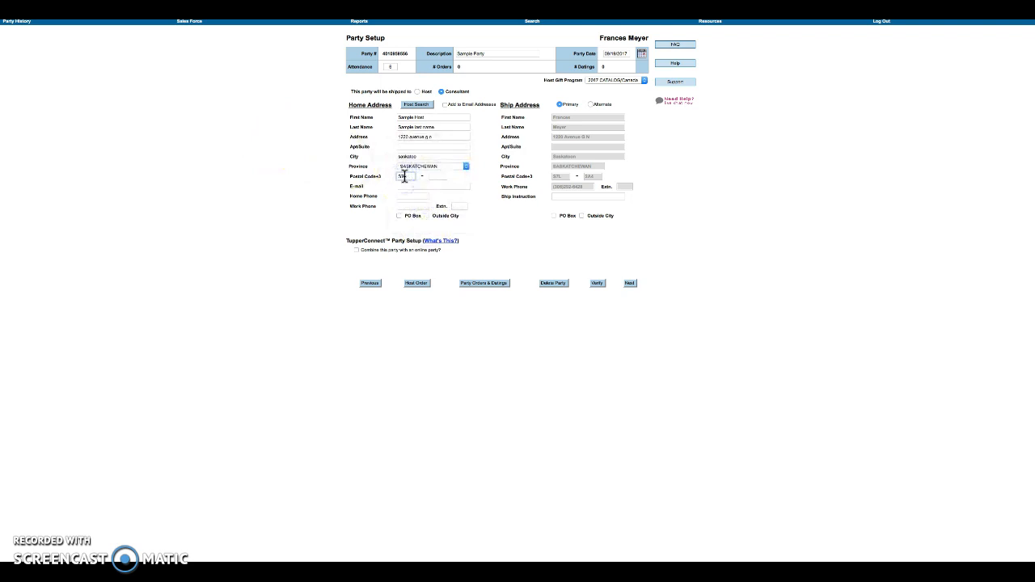
pyautogui.press('Tab')
pyautogui.write('2A5')
pyautogui.press('Tab')
pyautogui.click(439, 176)
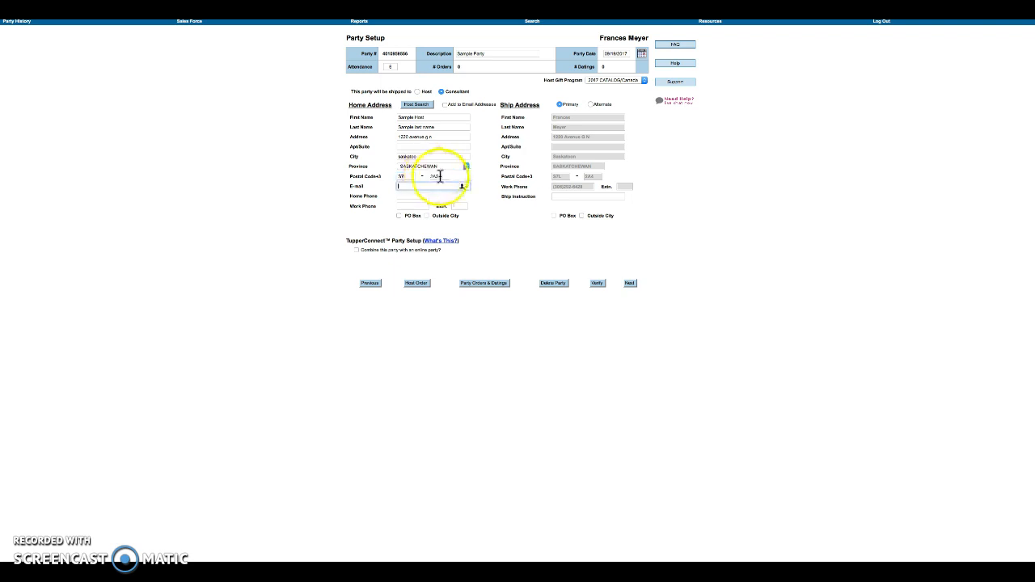
pyautogui.click(414, 185)
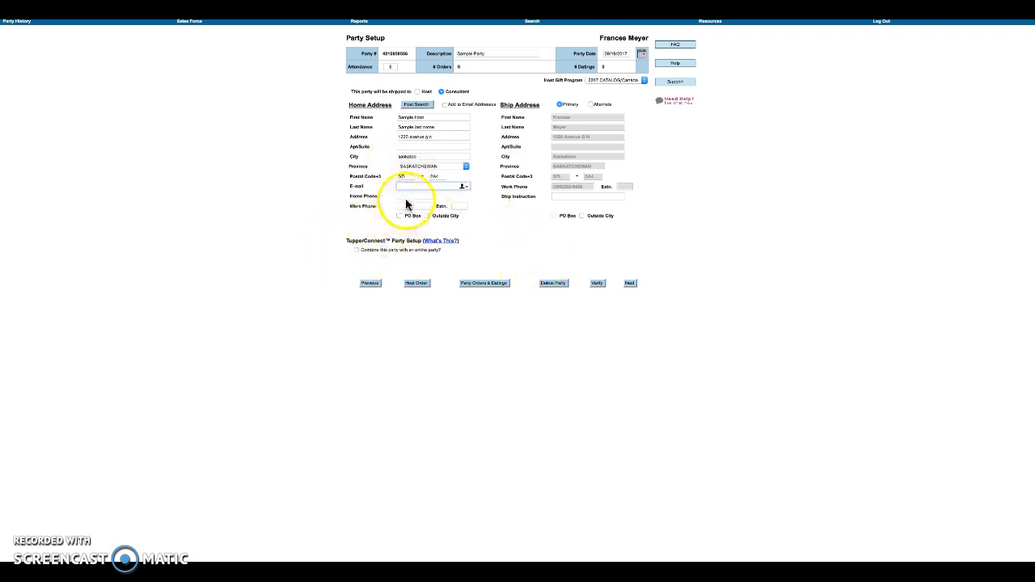
pyautogui.click(502, 198)
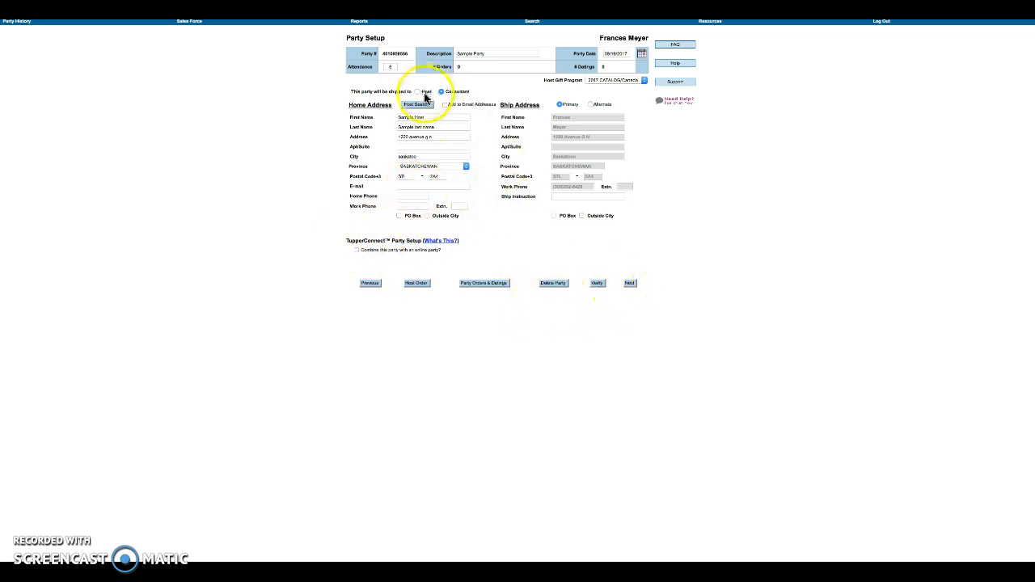
# - Save the Sample Party setup and move on to its blank Customer Order form
pyautogui.click(627, 284)
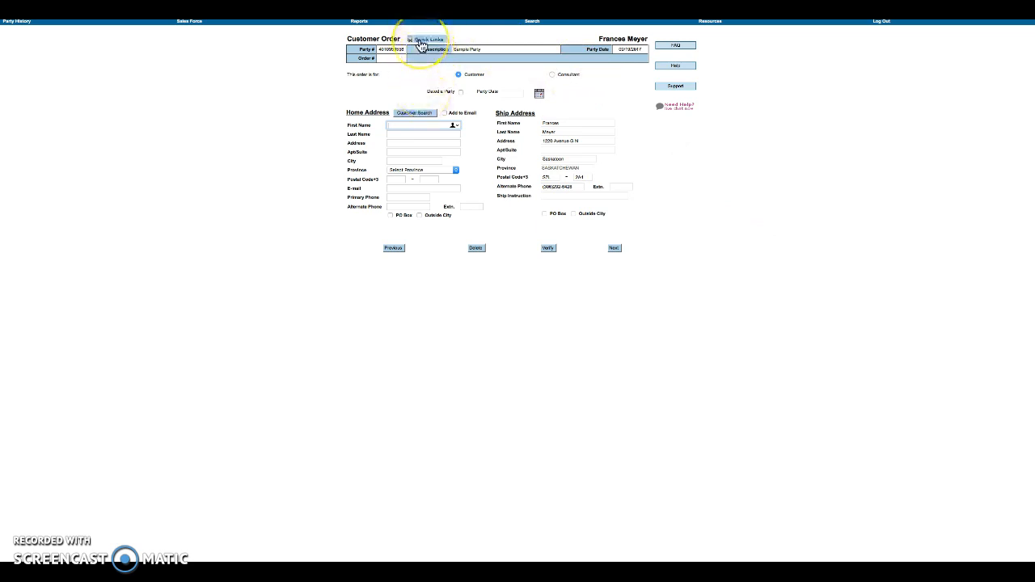
pyautogui.moveTo(324, 34); pyautogui.dragTo(428, 72)
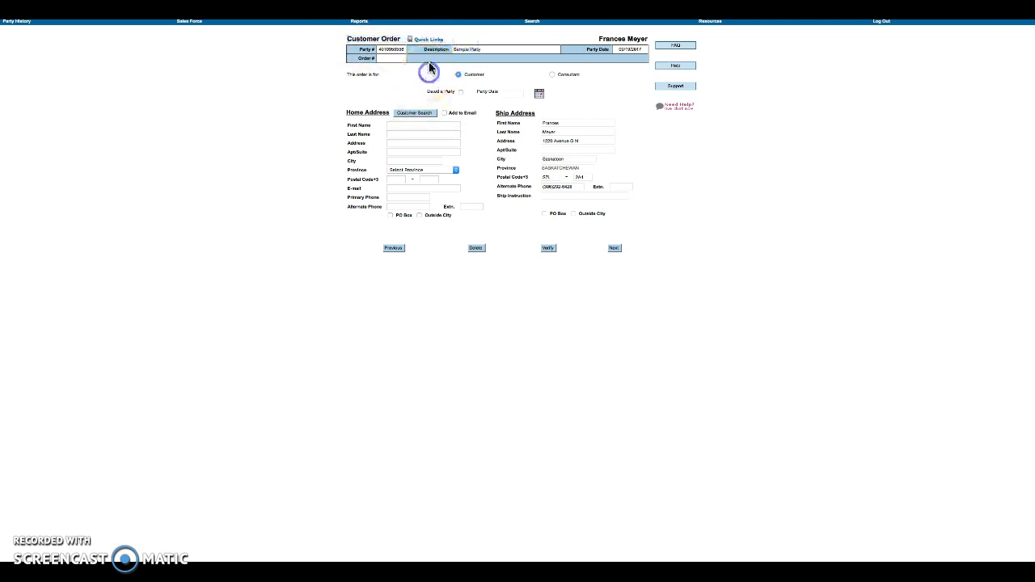
pyautogui.click(430, 41)
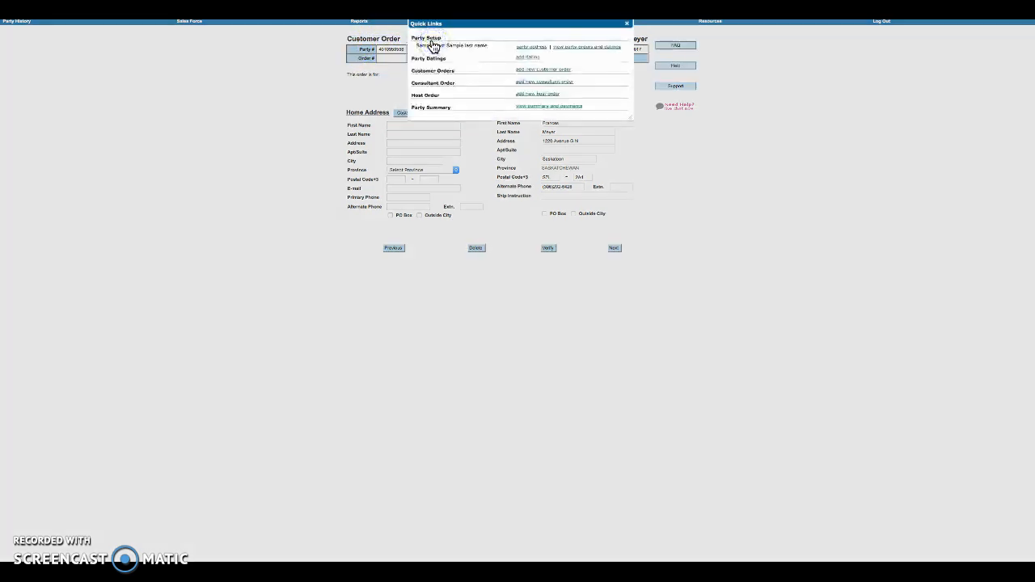
pyautogui.click(449, 48)
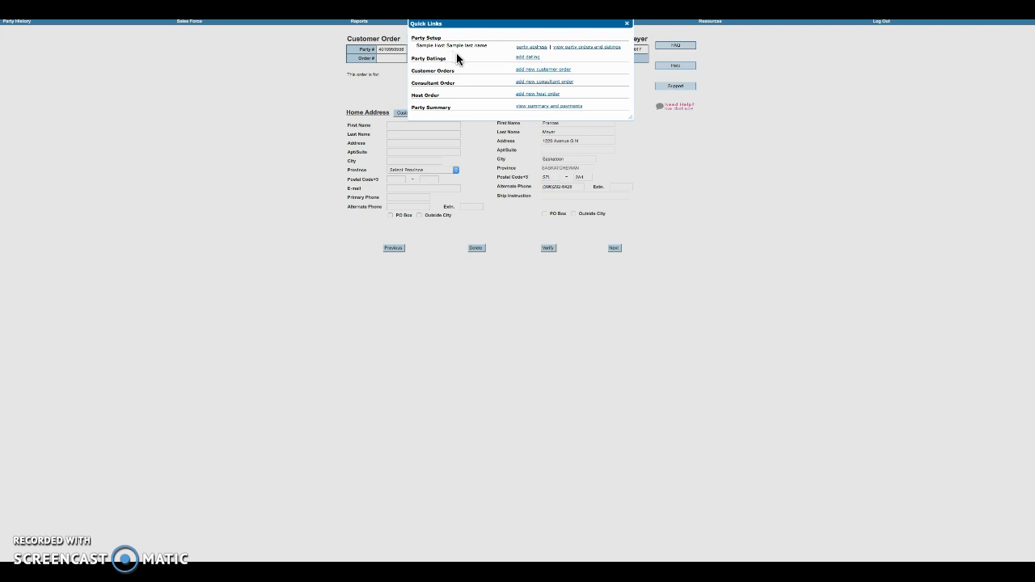
pyautogui.click(522, 73)
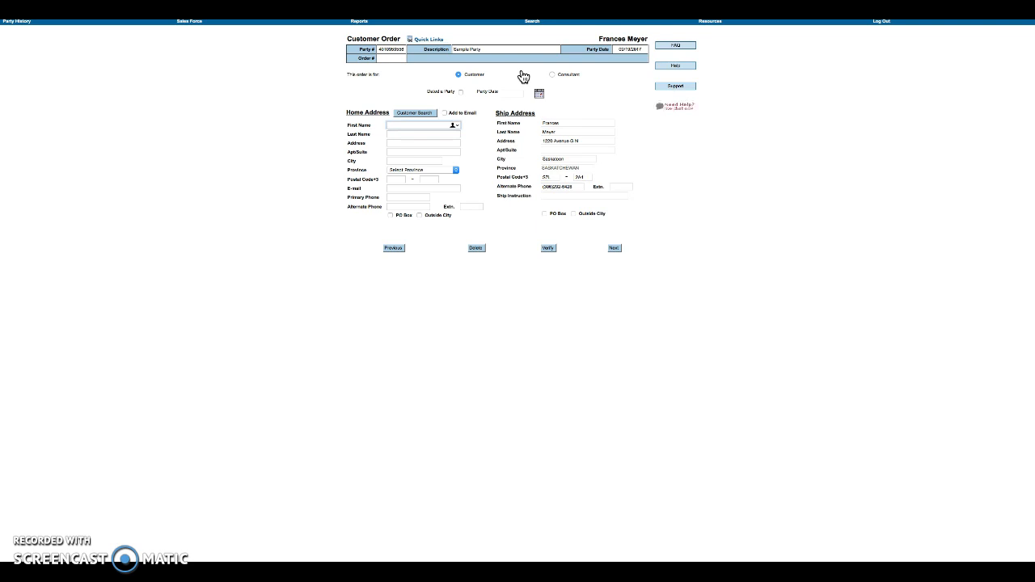
pyautogui.moveTo(348, 40); pyautogui.dragTo(475, 44)
pyautogui.moveTo(346, 76); pyautogui.dragTo(393, 76)
# - Keep the order type set to Customer rather than Consultant
pyautogui.click(392, 77)
pyautogui.click(447, 75)
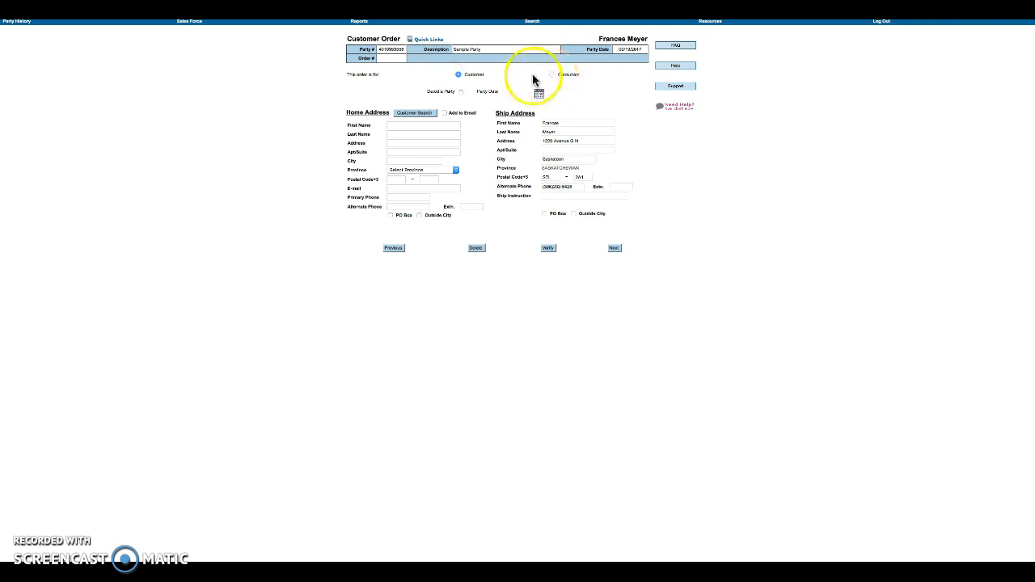
pyautogui.click(468, 77)
pyautogui.click(598, 75)
pyautogui.doubleClick(557, 74)
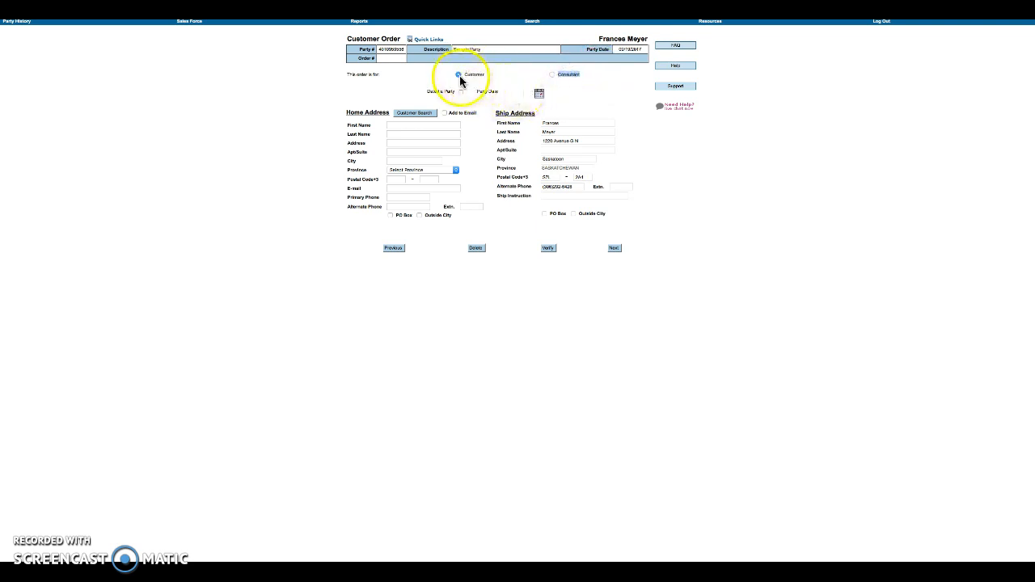
pyautogui.click(458, 77)
# - Enter the customer's first and last name and street address
pyautogui.click(419, 124)
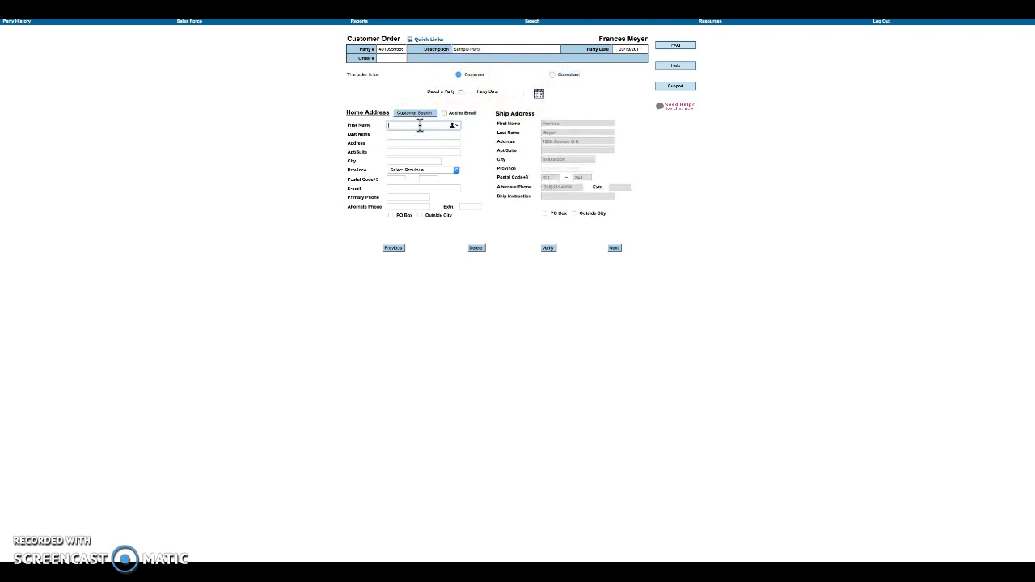
pyautogui.write('Customer 1')
pyautogui.press('Tab')
pyautogui.write('M')
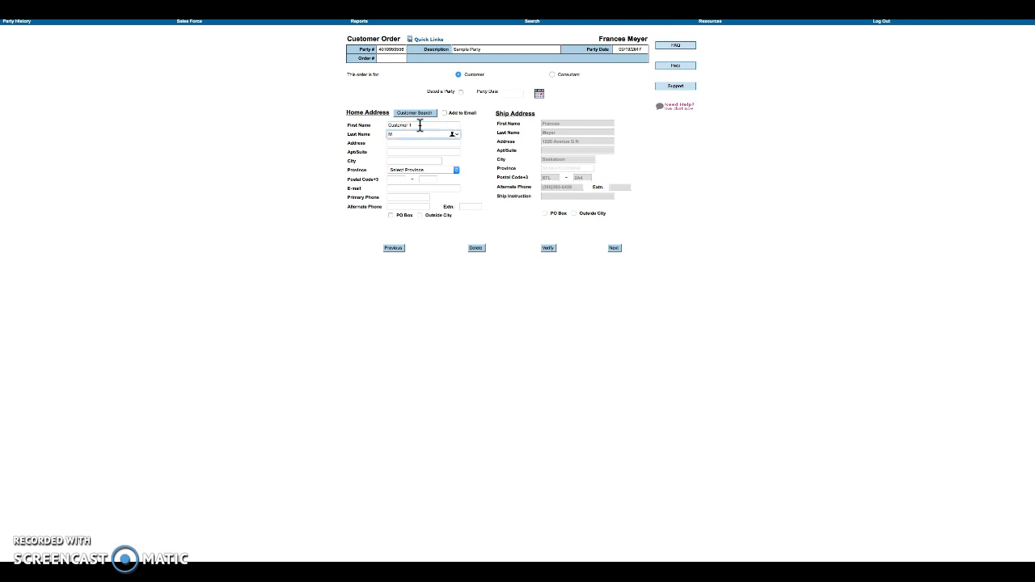
pyautogui.press('Tab')
pyautogui.write('122')
pyautogui.press('BackSpace')
pyautogui.press('BackSpace')
pyautogui.press('BackSpace')
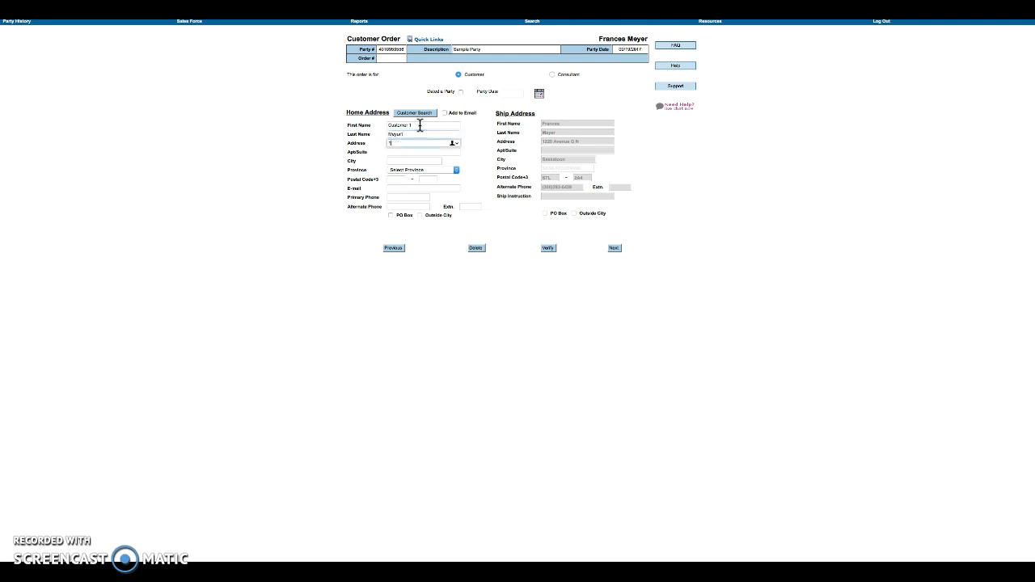
# - Fill in the city, pick SASKATCHEWAN as the province, and enter the postal code
pyautogui.press('Tab')
pyautogui.write('s')
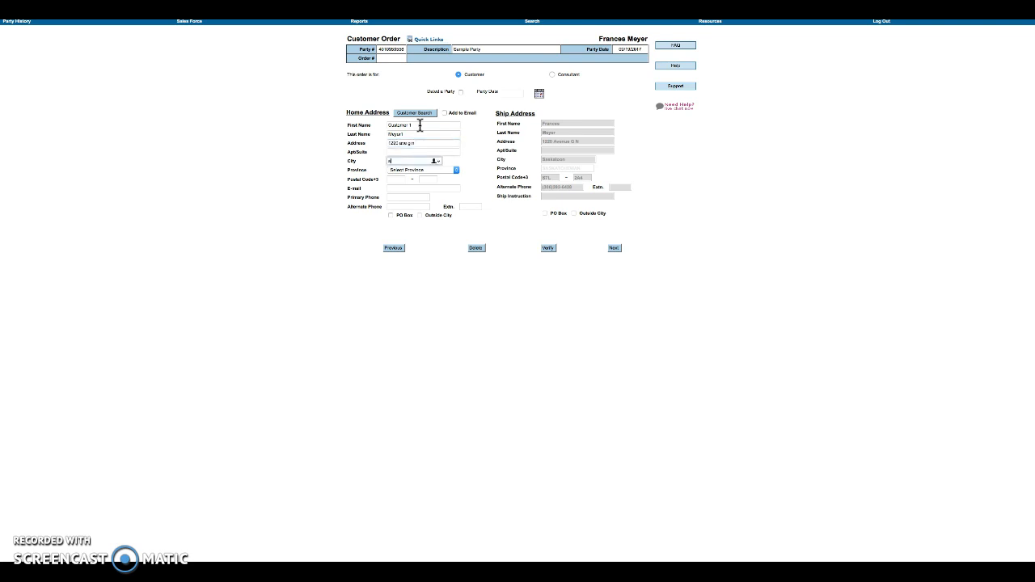
pyautogui.write('askatoon')
pyautogui.press('Tab')
pyautogui.press('s')
pyautogui.press('Tab')
pyautogui.write('s7l')
pyautogui.press('Tab')
pyautogui.write('2a')
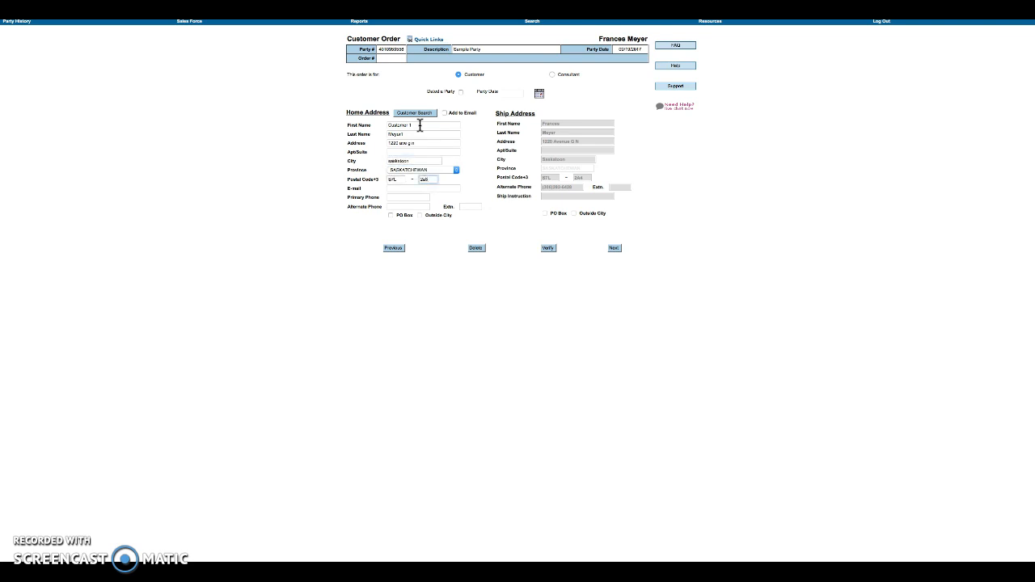
# - Add item 1353 at quantity 1, verify it fills in as Vent N Serve Round Mega
pyautogui.click(616, 250)
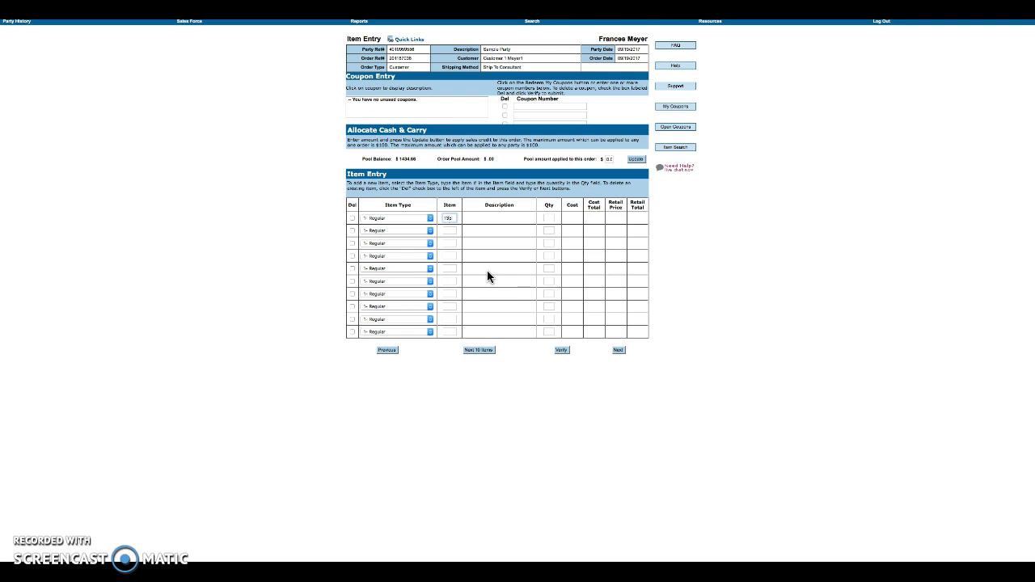
pyautogui.write('3')
pyautogui.press('Tab')
pyautogui.click(566, 350)
pyautogui.click(469, 219)
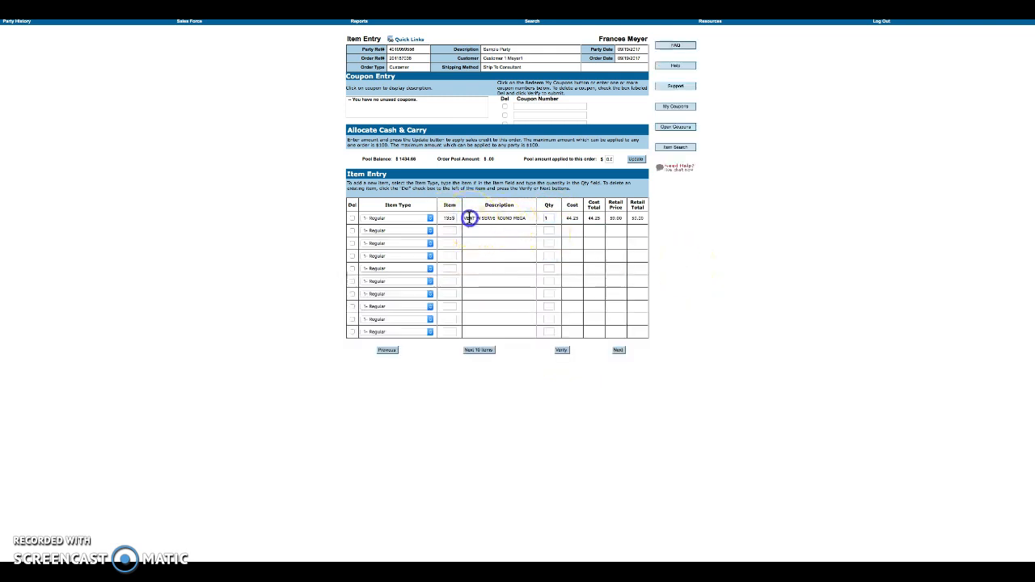
pyautogui.moveTo(517, 220); pyautogui.dragTo(642, 221)
pyautogui.click(657, 221)
pyautogui.click(620, 353)
# - Review the order totals and shipping charge, leaving the credit-card payment question on No
pyautogui.click(620, 353)
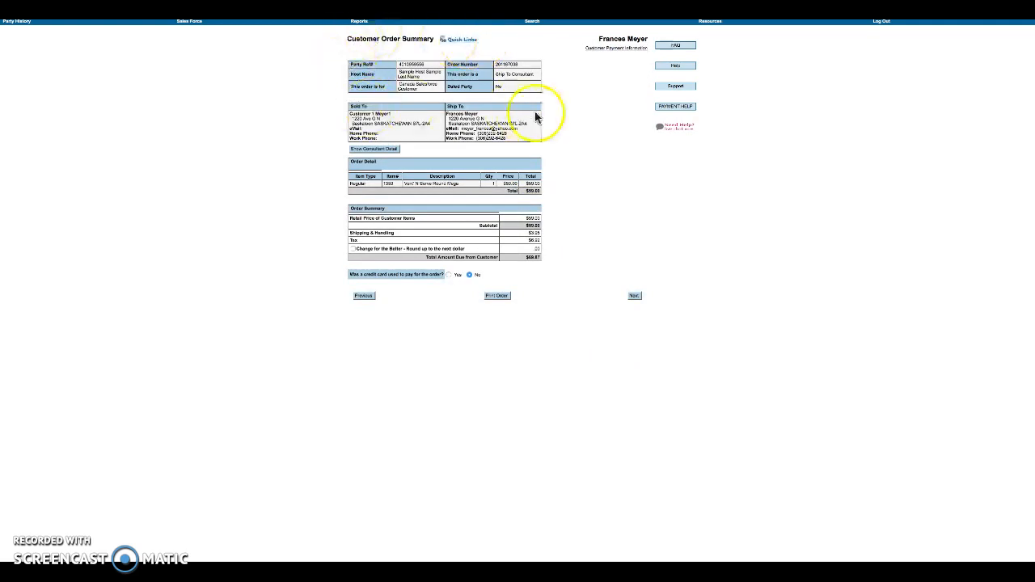
pyautogui.click(542, 257)
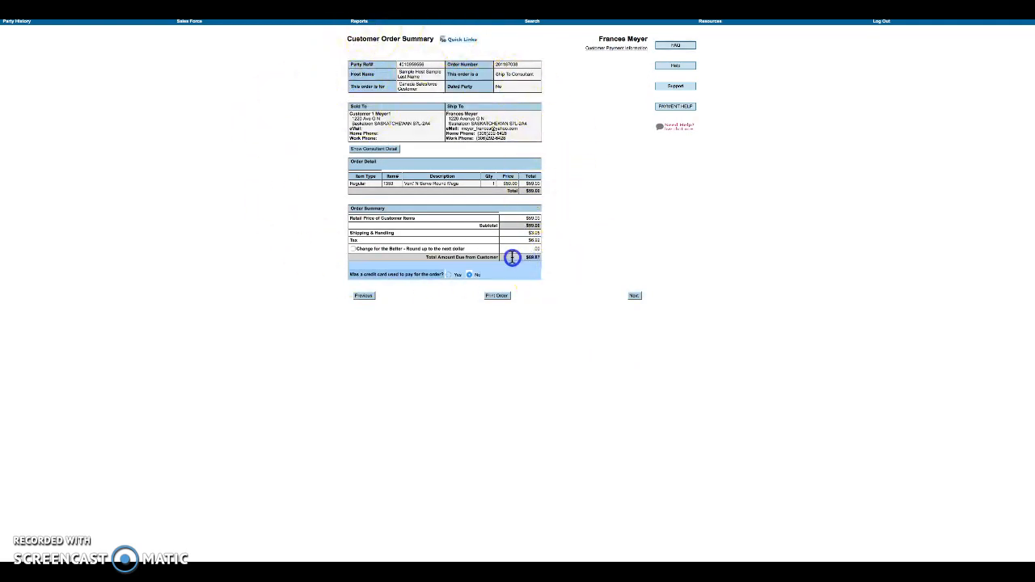
pyautogui.moveTo(542, 258); pyautogui.dragTo(544, 236)
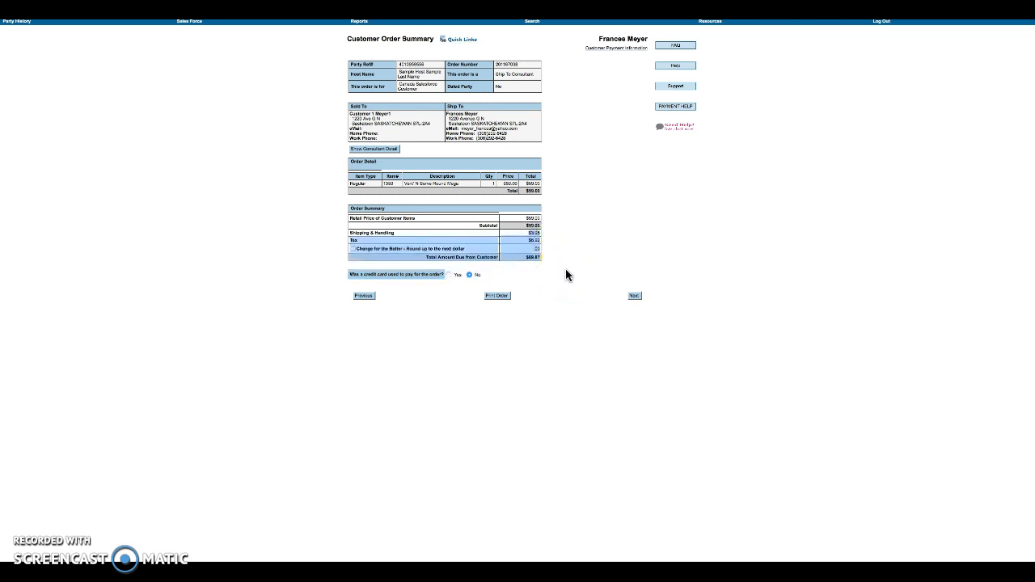
pyautogui.click(566, 275)
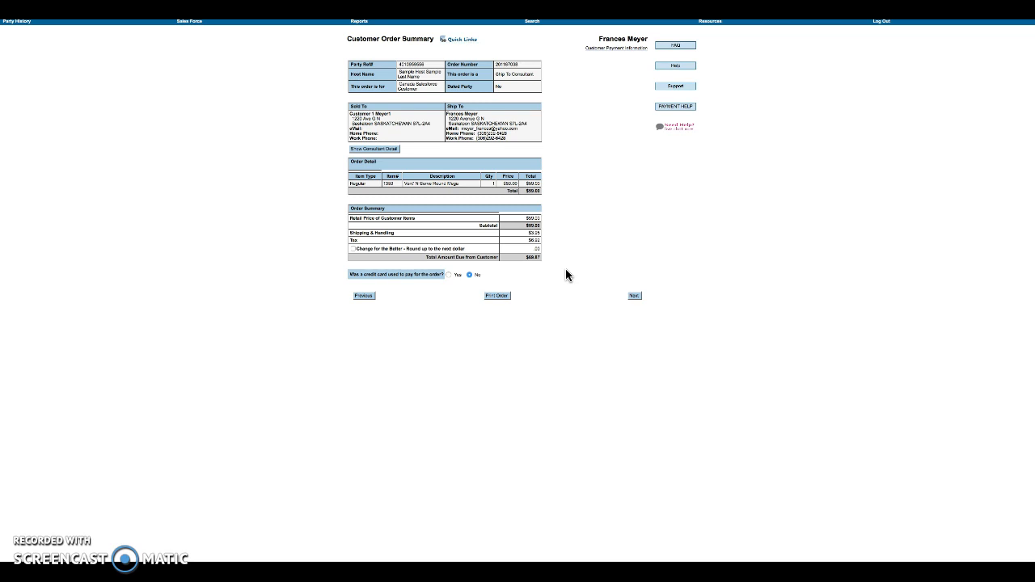
pyautogui.click(534, 233)
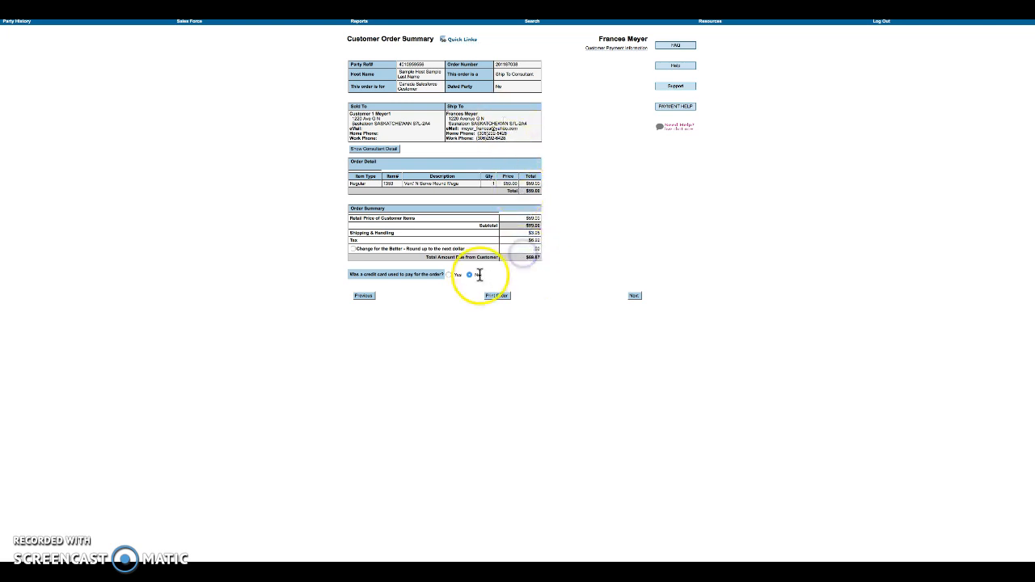
pyautogui.moveTo(350, 274); pyautogui.dragTo(490, 277)
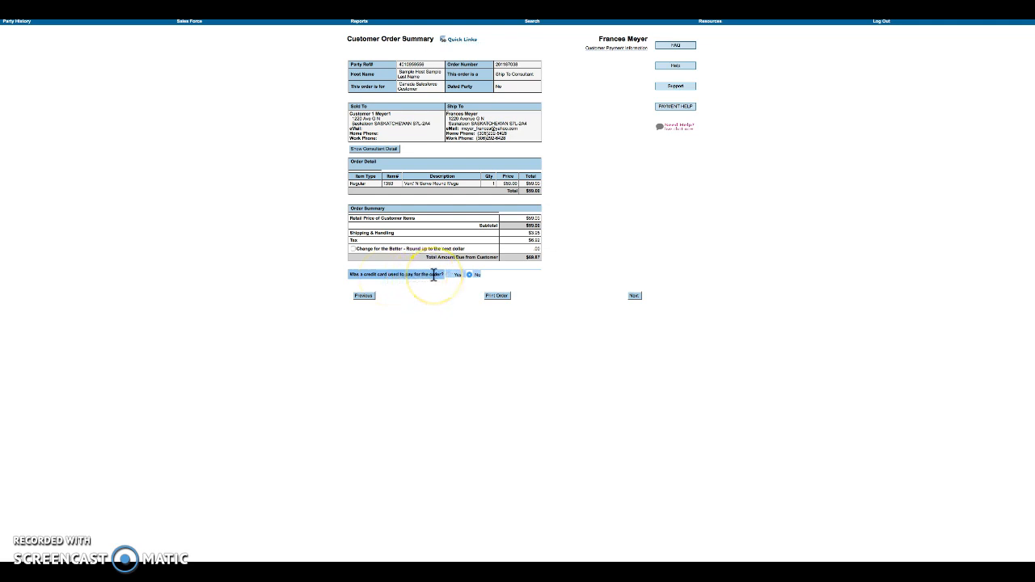
pyautogui.click(470, 277)
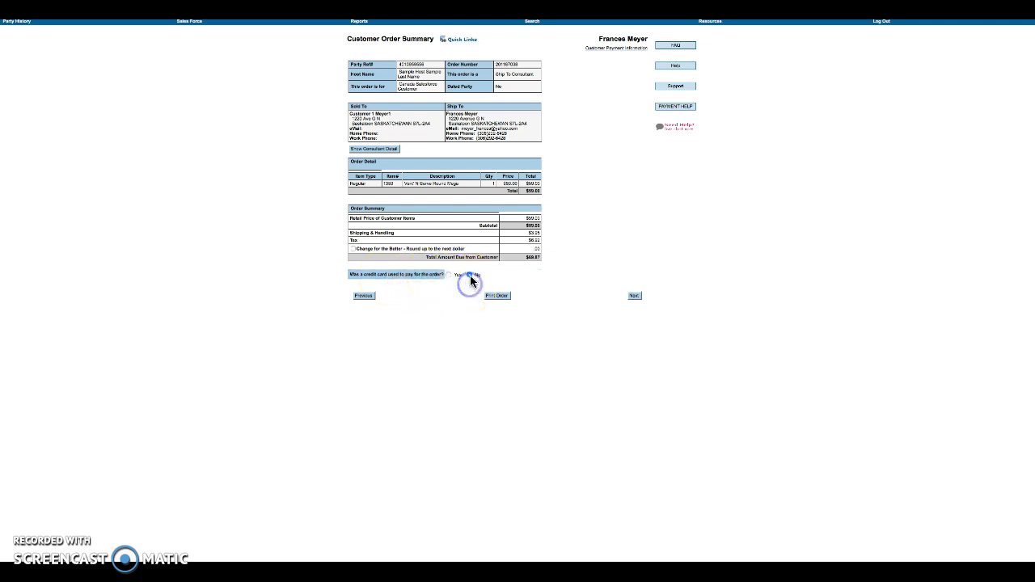
pyautogui.click(449, 276)
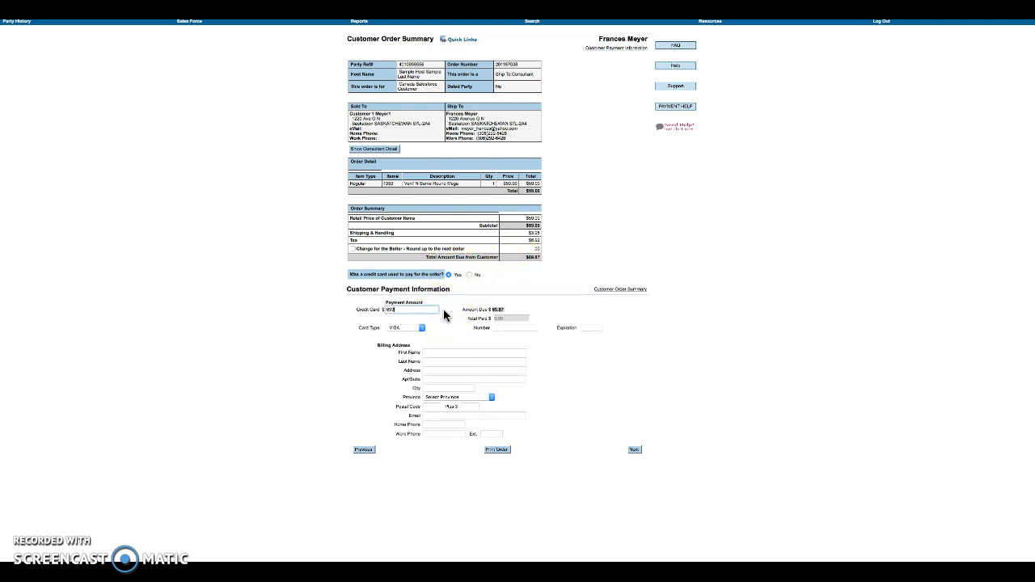
pyautogui.click(457, 324)
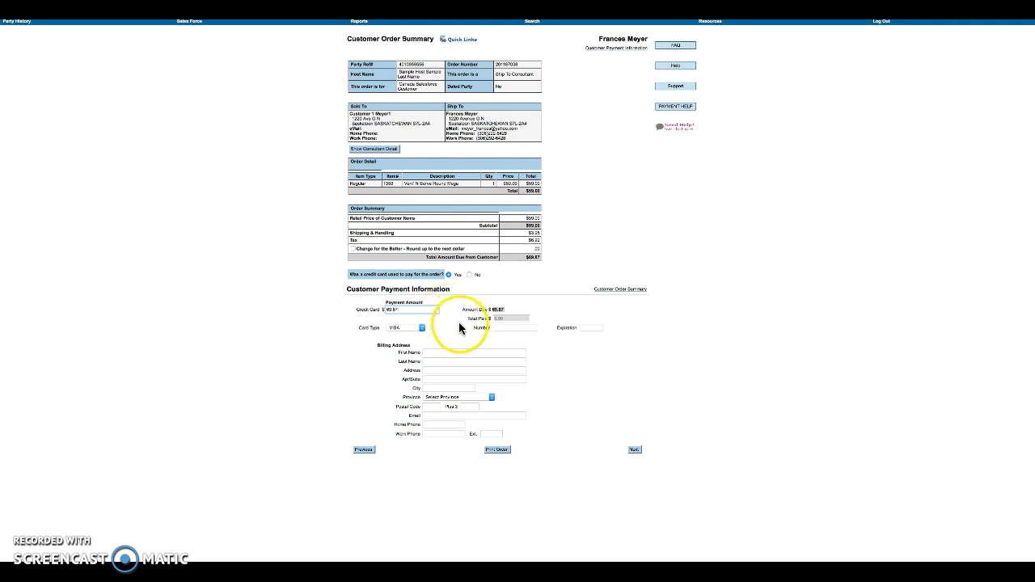
pyautogui.click(419, 328)
pyautogui.click(417, 335)
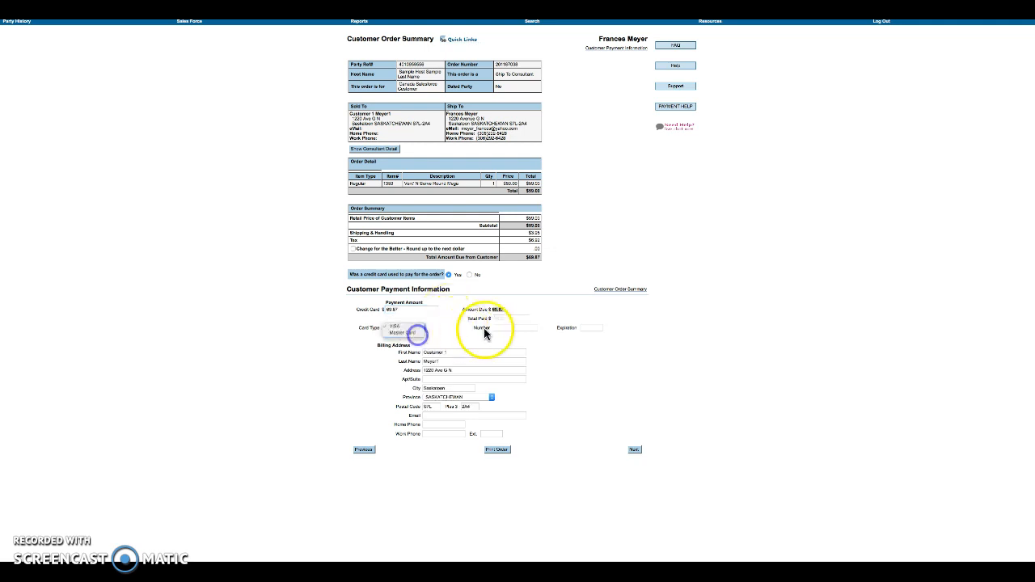
pyautogui.click(494, 327)
pyautogui.click(564, 324)
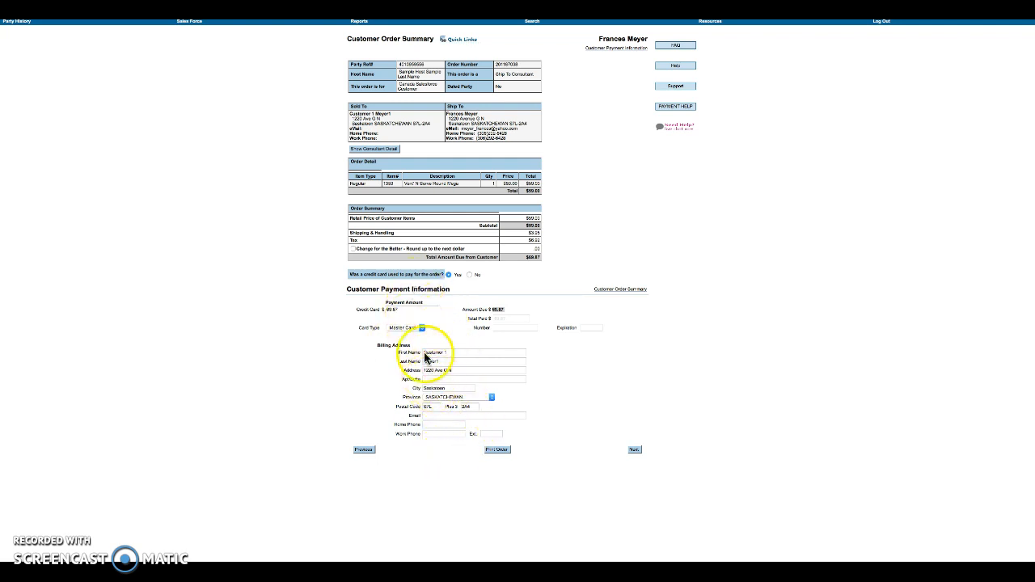
pyautogui.click(470, 275)
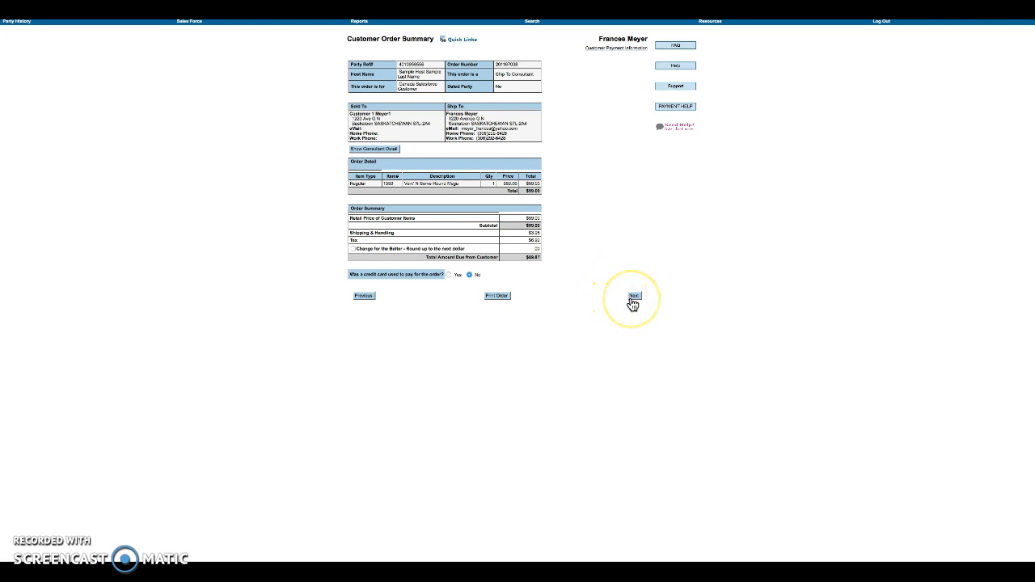
# - Go to Party Orders & Datings, confirm the first order shows Pending, and check Quick Links
pyautogui.click(633, 297)
pyautogui.moveTo(335, 41); pyautogui.dragTo(417, 44)
pyautogui.click(418, 115)
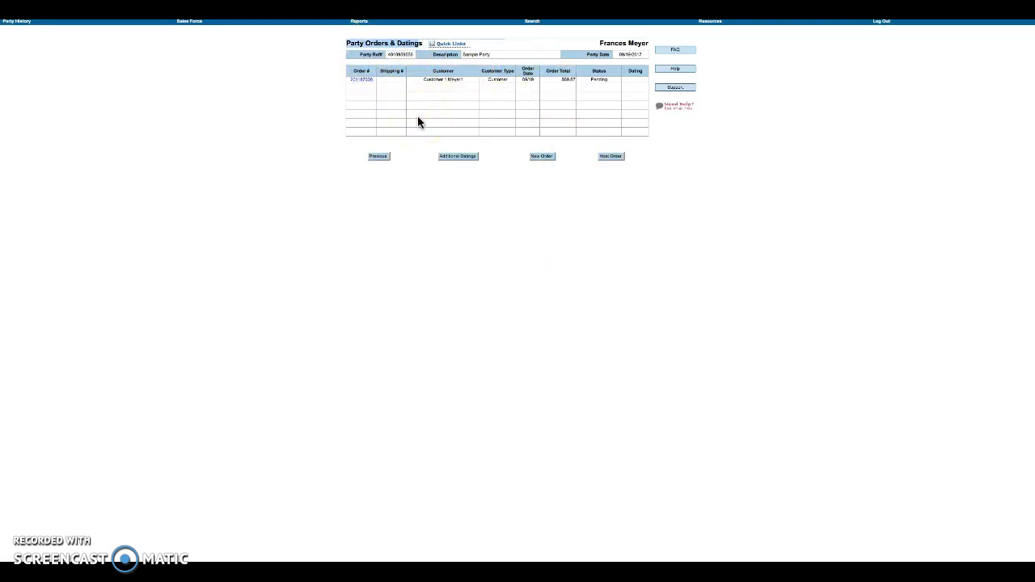
pyautogui.click(403, 120)
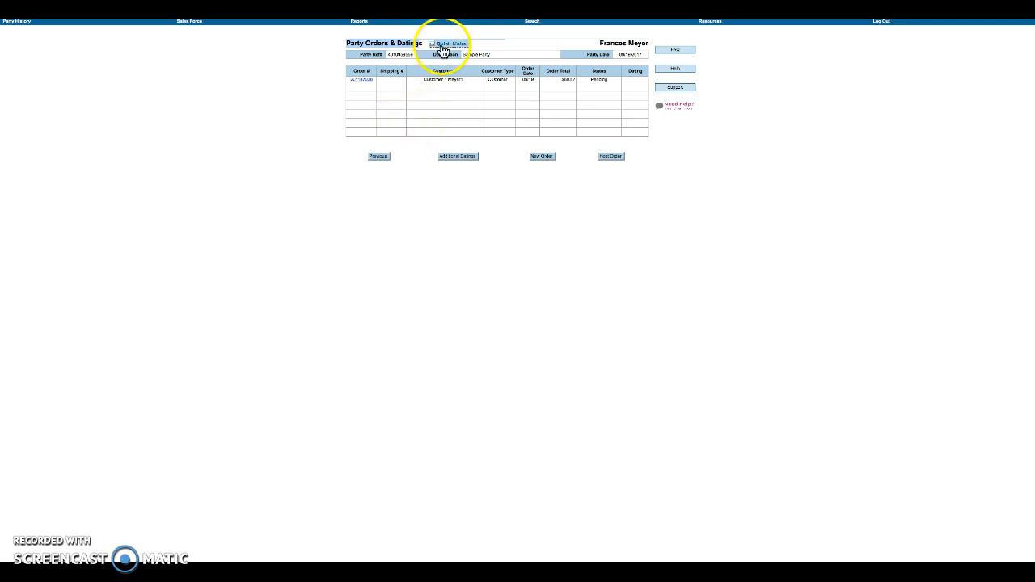
pyautogui.click(453, 102)
pyautogui.click(449, 44)
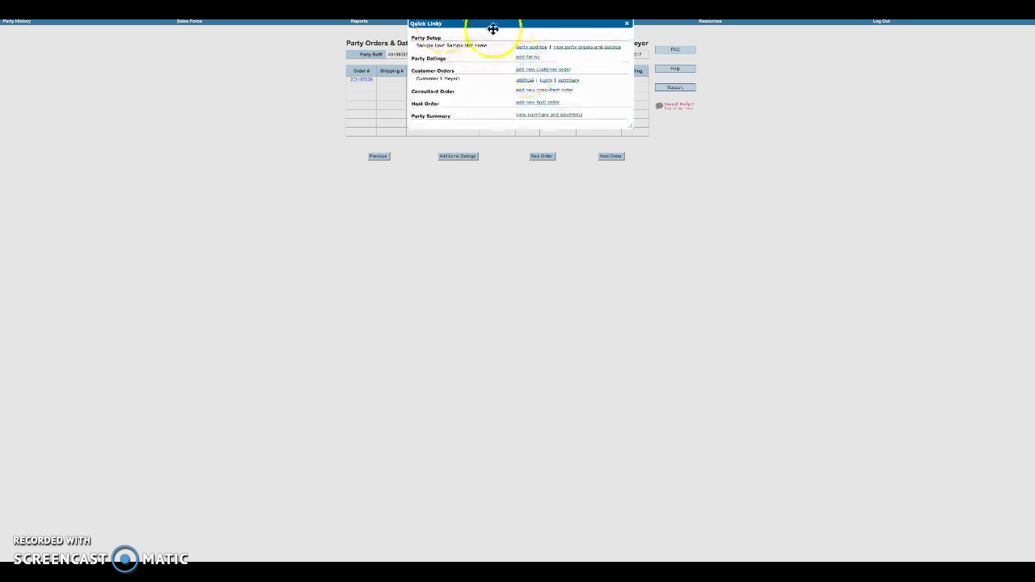
pyautogui.click(628, 24)
# - Add a new customer order from Quick Links with the customer's first and last name
pyautogui.click(456, 44)
pyautogui.click(522, 70)
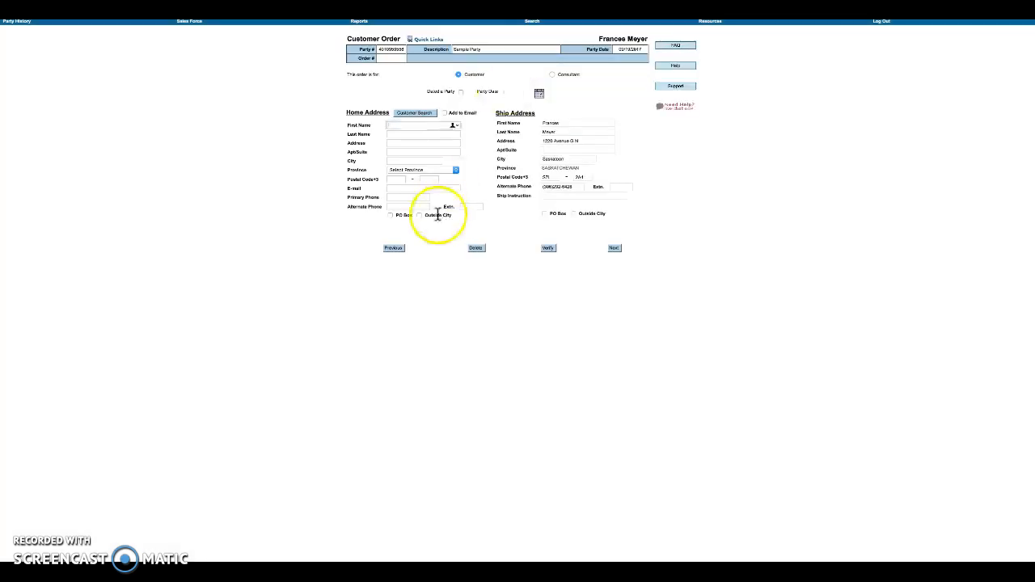
pyautogui.write('customer 2')
pyautogui.press('Tab')
pyautogui.write('M')
pyautogui.press('Tab')
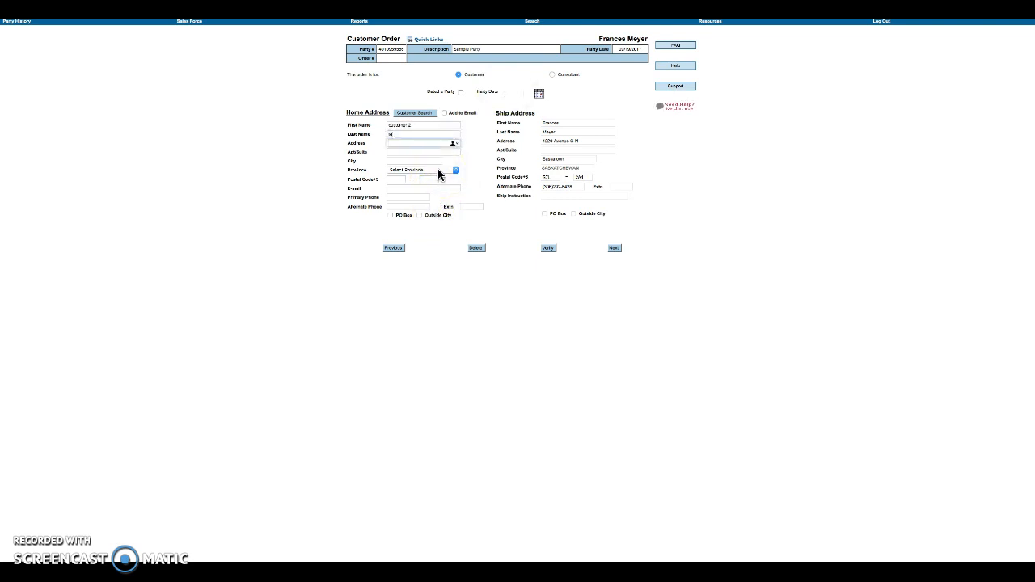
pyautogui.click(615, 250)
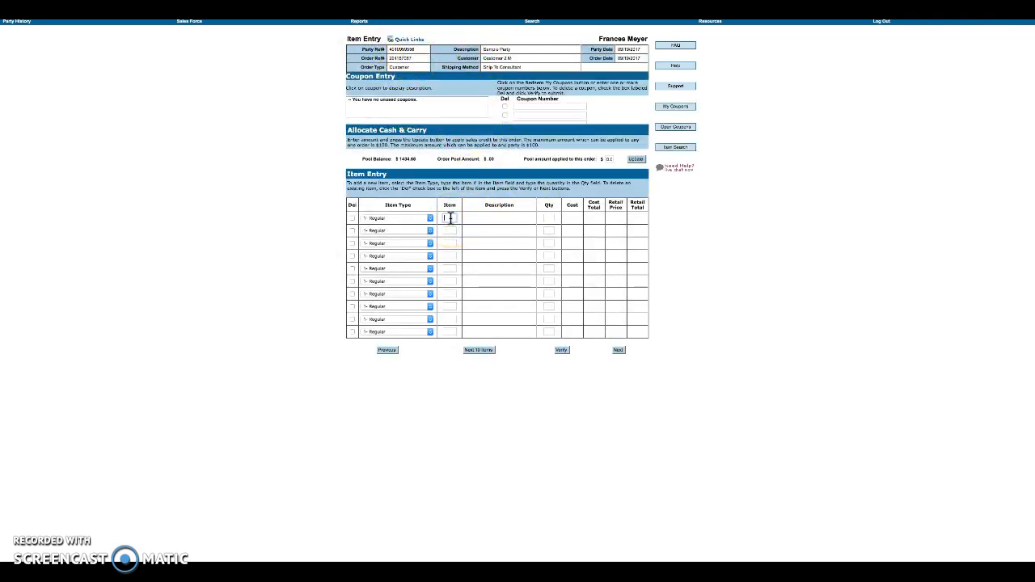
# - Change the Microwave Pressure Cooker quantity to 2 and validate the item line
pyautogui.press('Tab')
pyautogui.moveTo(550, 220); pyautogui.dragTo(541, 215)
pyautogui.write('2')
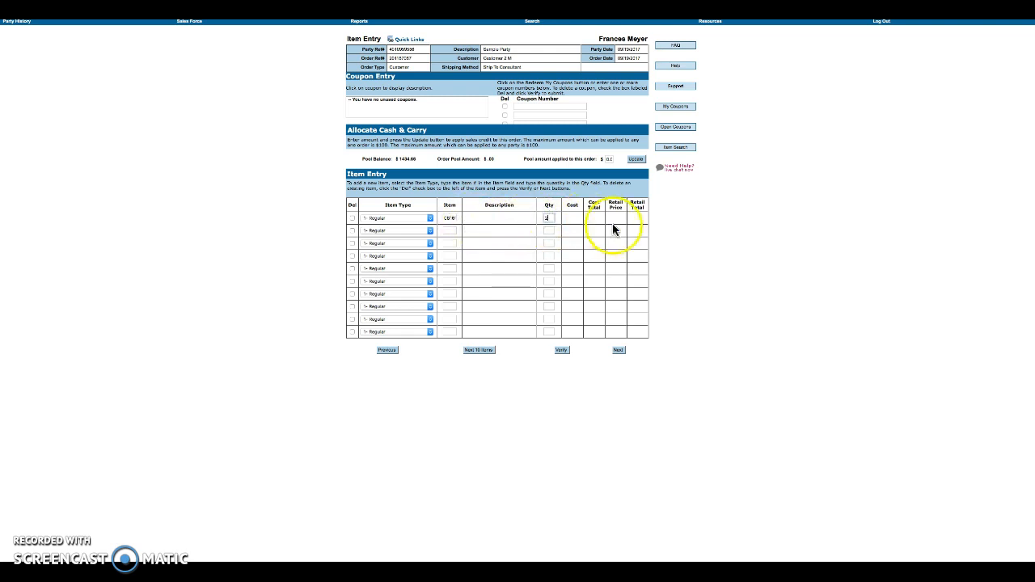
pyautogui.click(561, 351)
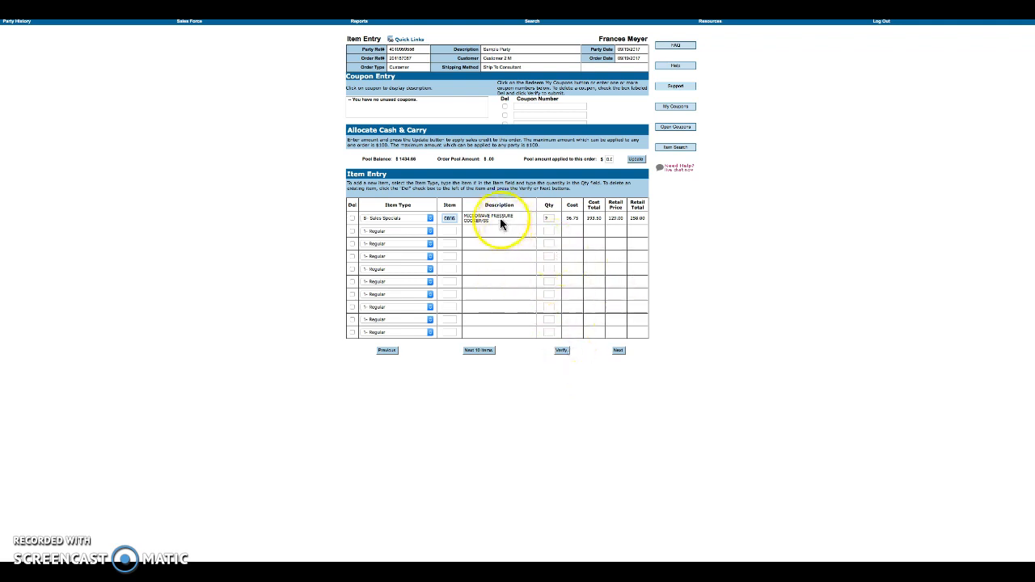
# - Review the row's 96.75 cost and MICROWAVE PRESSURE COOKER/SS description, then continue to the order summary
pyautogui.moveTo(613, 198); pyautogui.dragTo(617, 232)
pyautogui.click(617, 227)
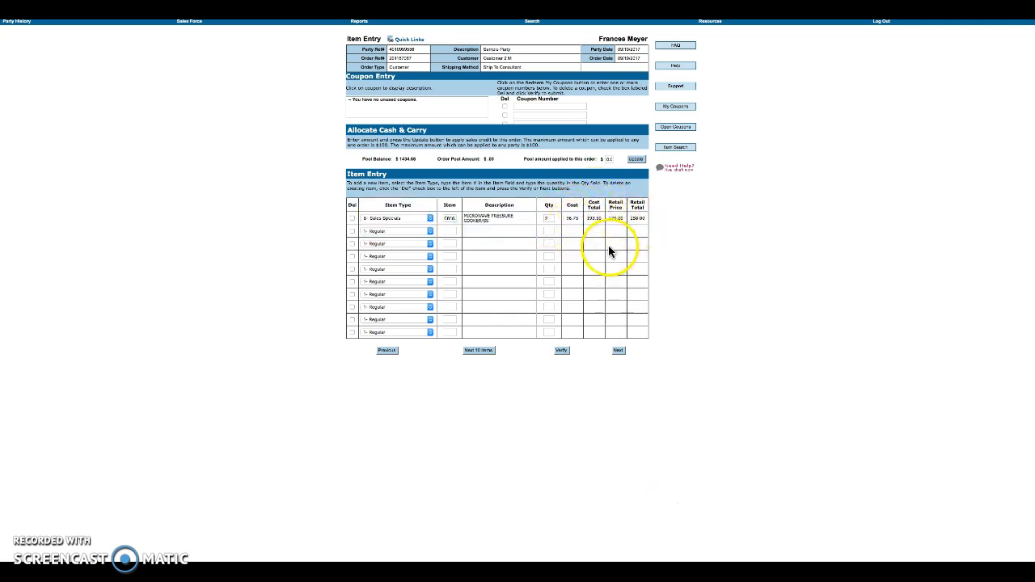
pyautogui.click(570, 220)
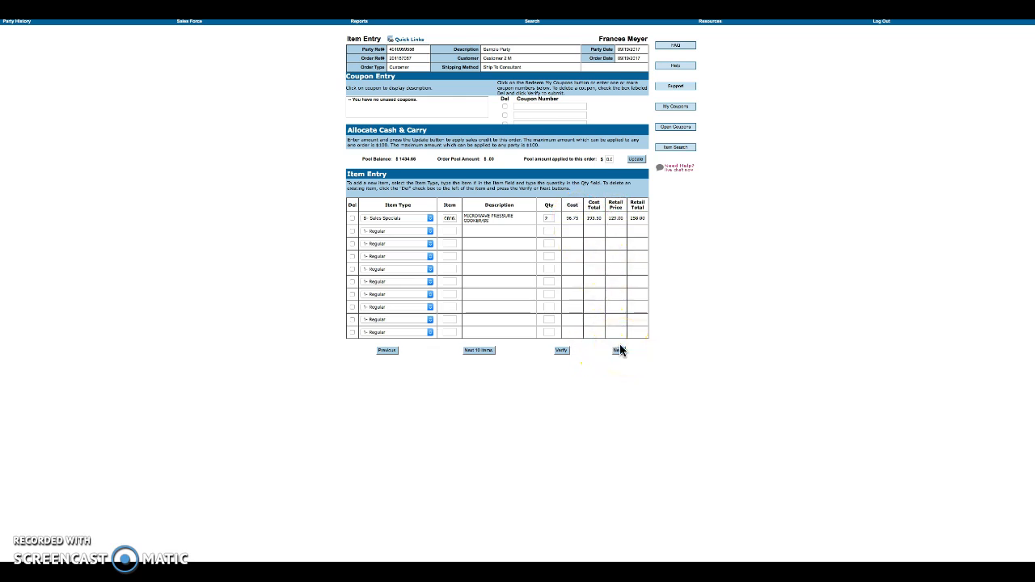
pyautogui.moveTo(488, 222); pyautogui.dragTo(468, 217)
pyautogui.click(520, 231)
pyautogui.click(619, 353)
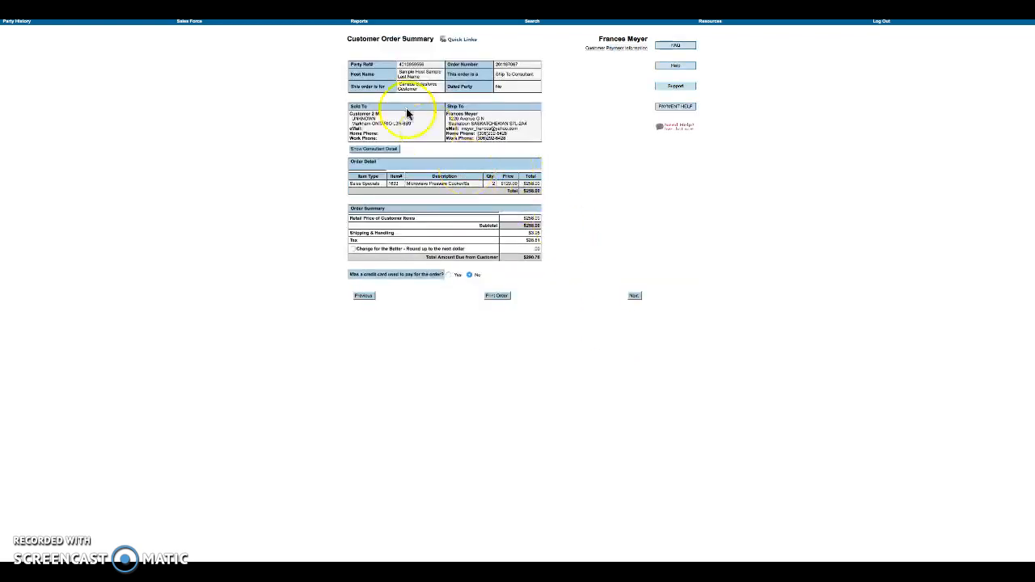
# - Check the Customer Order Summary's $290.76 total due and return to Party Orders & Datings
pyautogui.moveTo(344, 39); pyautogui.dragTo(435, 40)
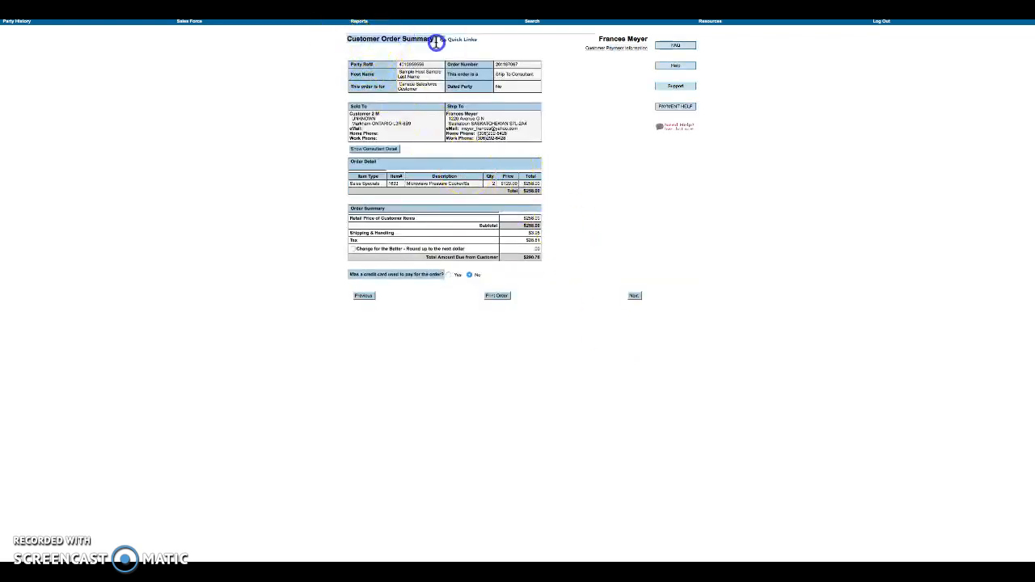
pyautogui.moveTo(555, 266)
pyautogui.mouseDown()
pyautogui.moveTo(513, 257)
pyautogui.moveTo(557, 251)
pyautogui.mouseUp()
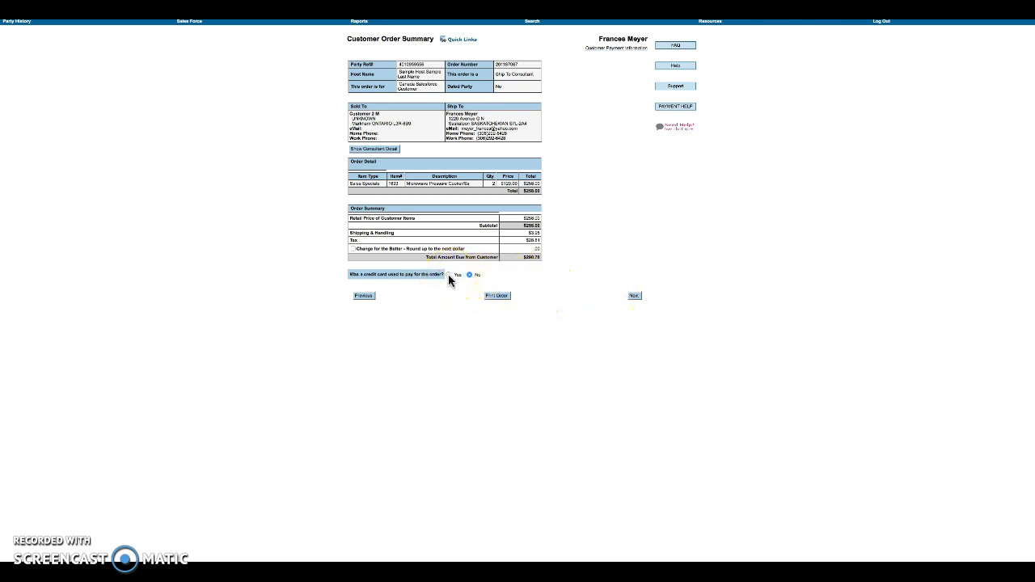
pyautogui.click(636, 296)
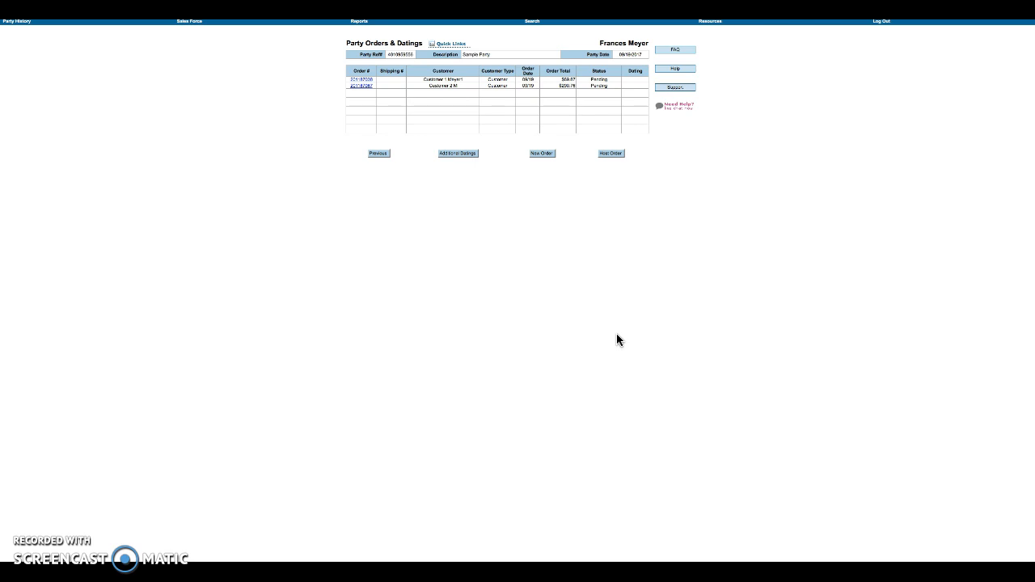
# - Start a new host order from Quick Links, prefilled with the host's home and ship-to addresses
pyautogui.click(463, 44)
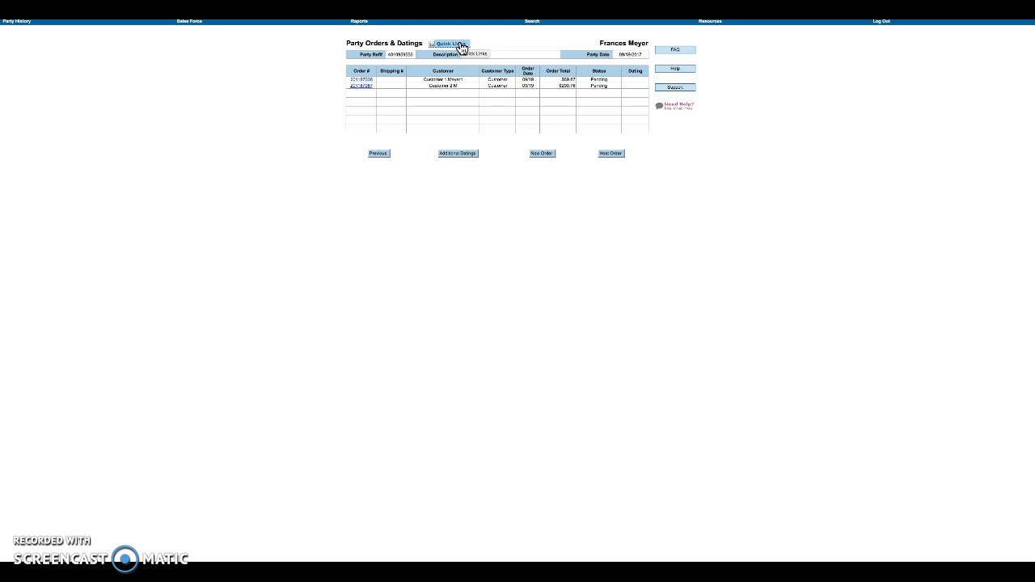
pyautogui.click(461, 46)
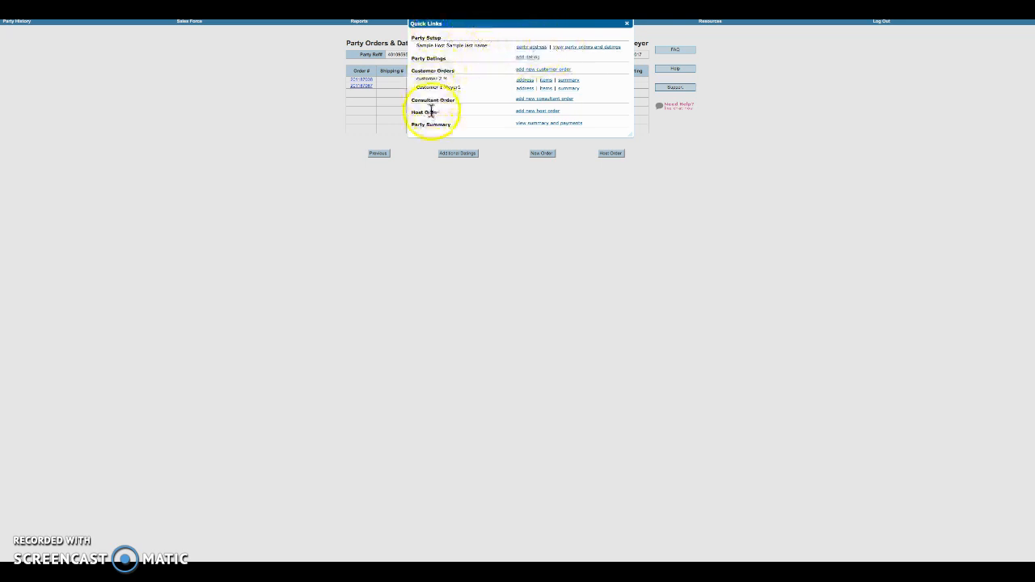
pyautogui.click(534, 112)
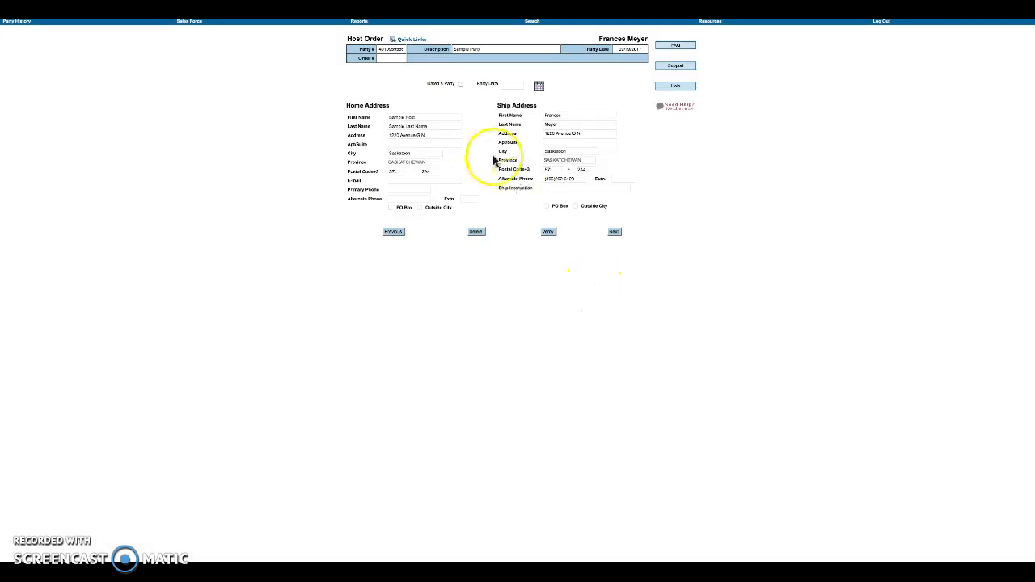
# - Enter host item 6810 (Apple Corer) with quantity 1 and verify it
pyautogui.click(617, 233)
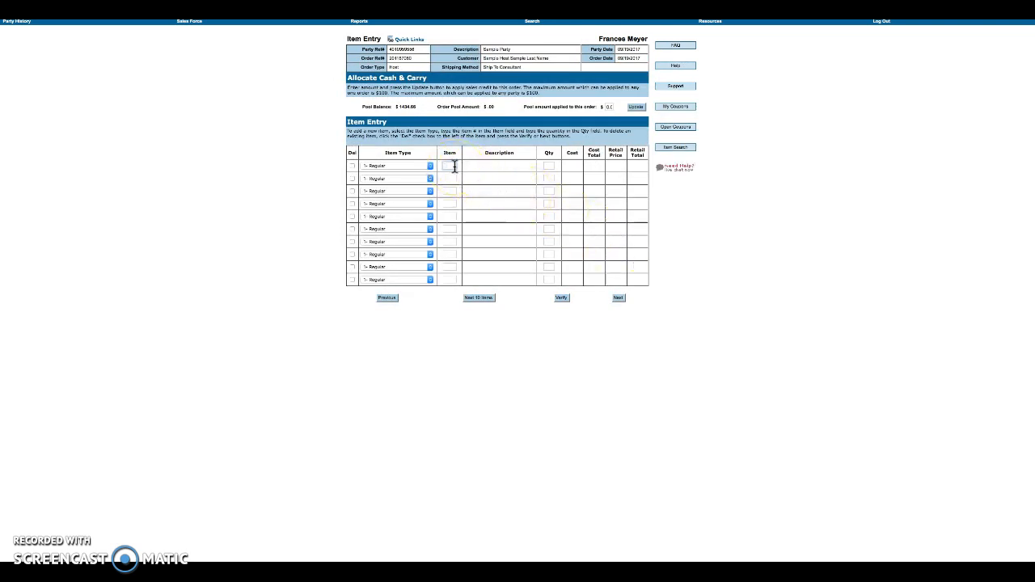
pyautogui.click(455, 166)
pyautogui.write('6810')
pyautogui.press('Tab')
pyautogui.write('1')
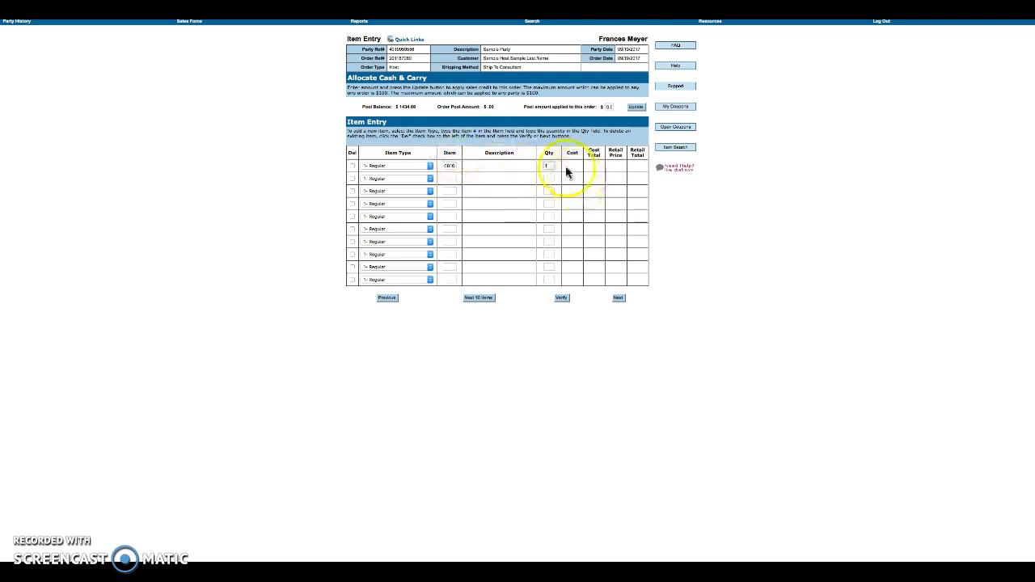
pyautogui.click(563, 301)
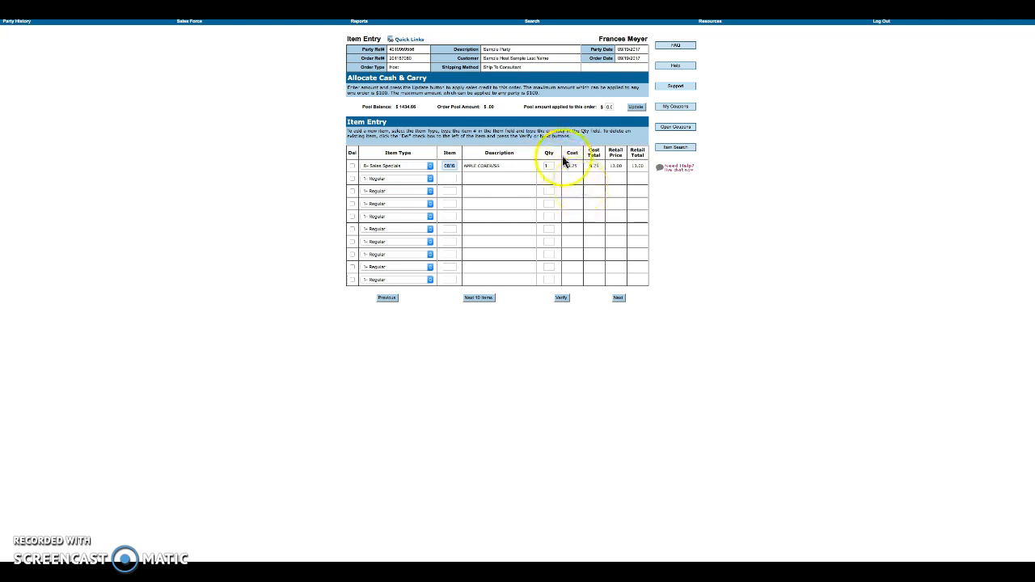
# - Dismiss the PolyBags list and continue to the Host Rewards page
pyautogui.click(618, 299)
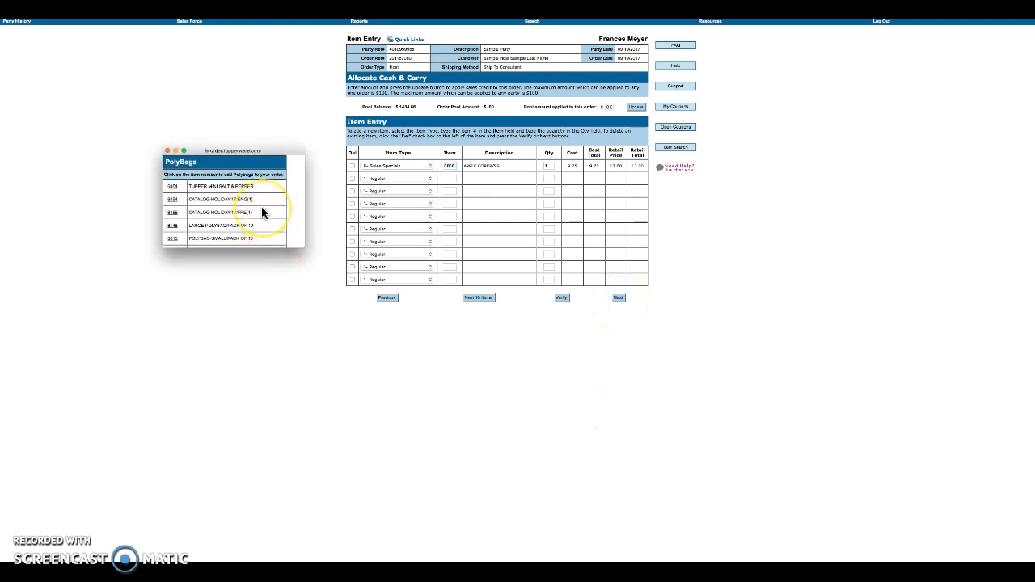
pyautogui.scroll(-3, 261, 209)
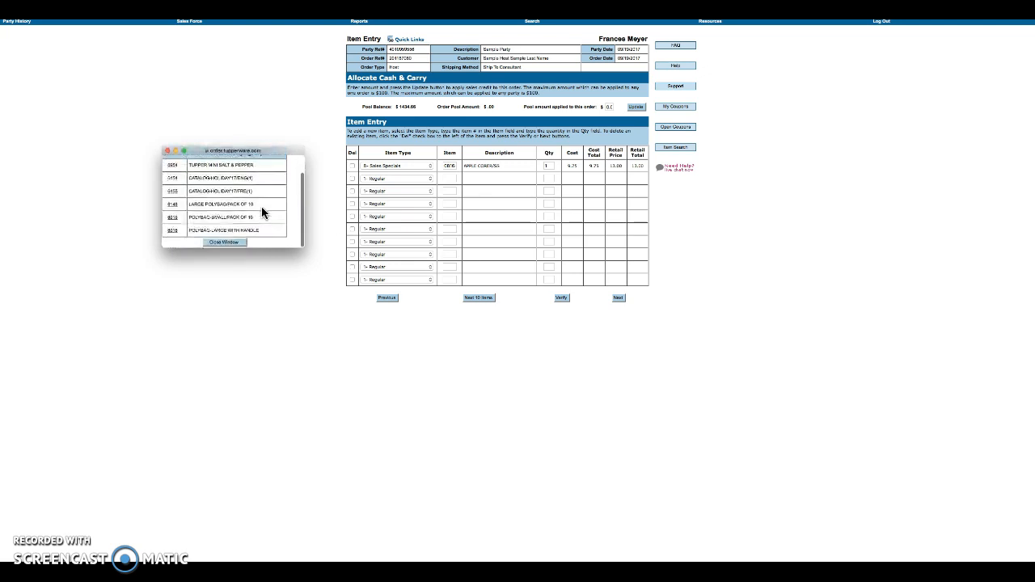
pyautogui.click(240, 245)
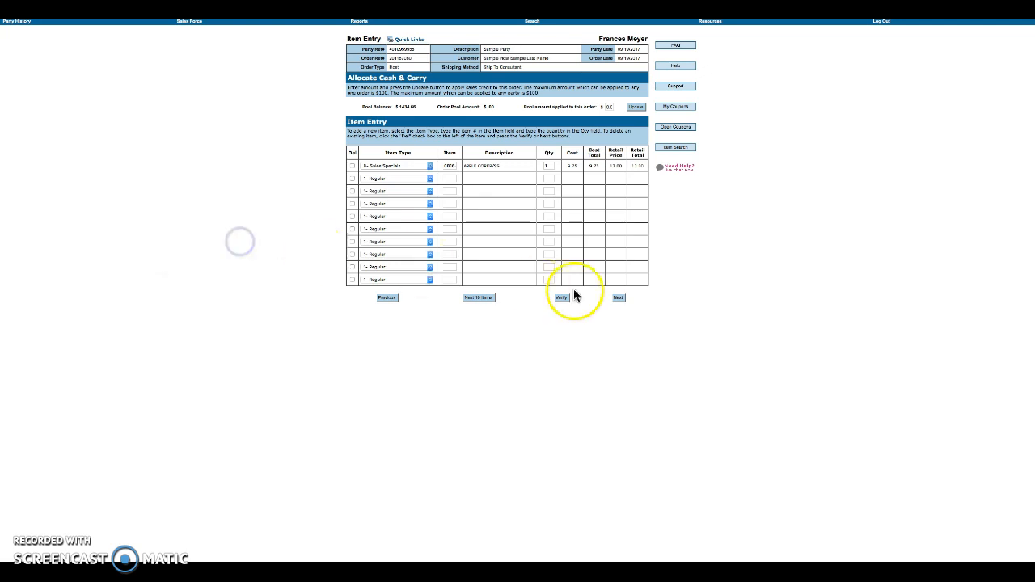
pyautogui.click(616, 301)
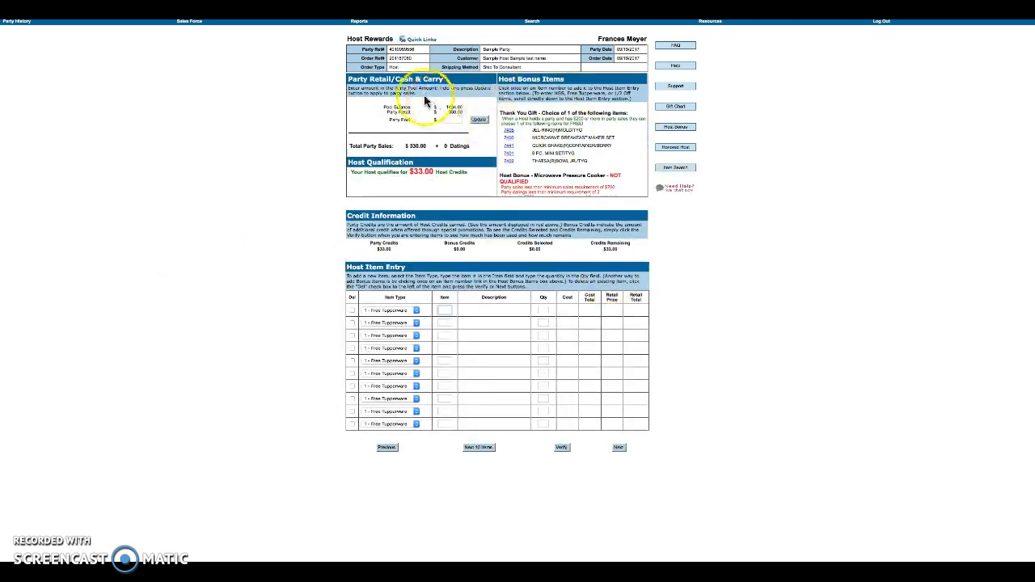
pyautogui.tripleClick(427, 145)
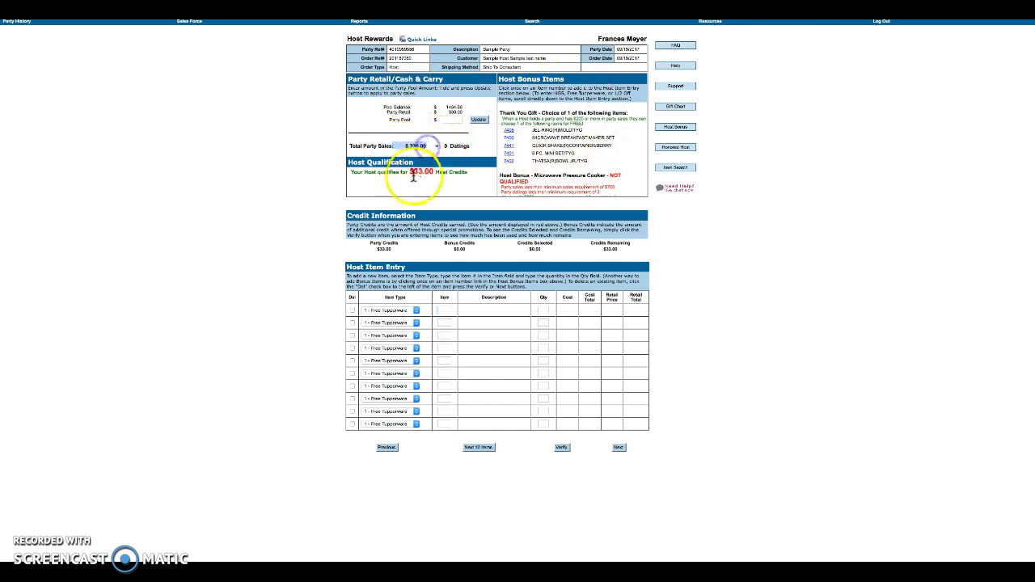
pyautogui.moveTo(350, 171); pyautogui.dragTo(469, 172)
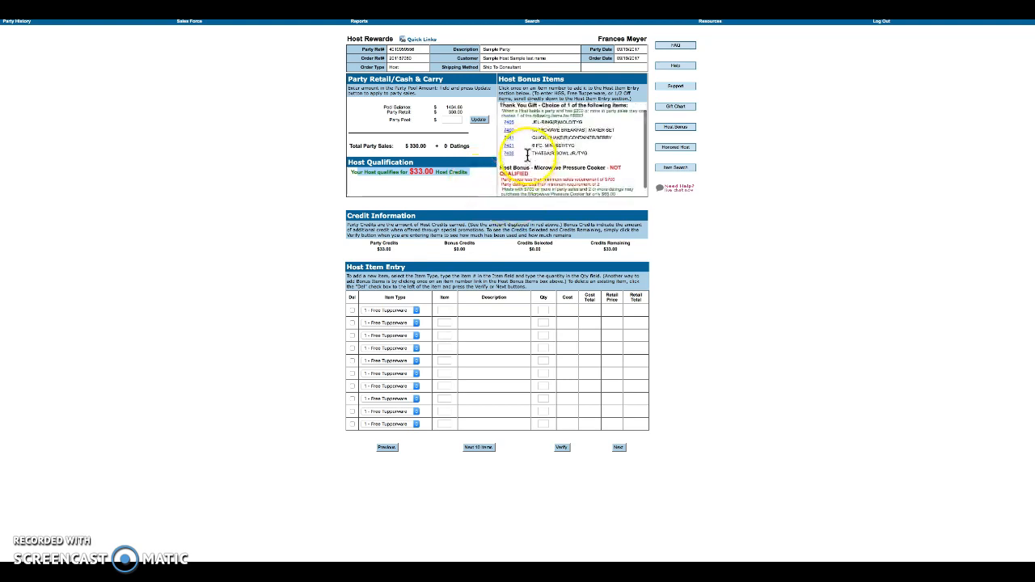
pyautogui.moveTo(501, 113); pyautogui.dragTo(599, 121)
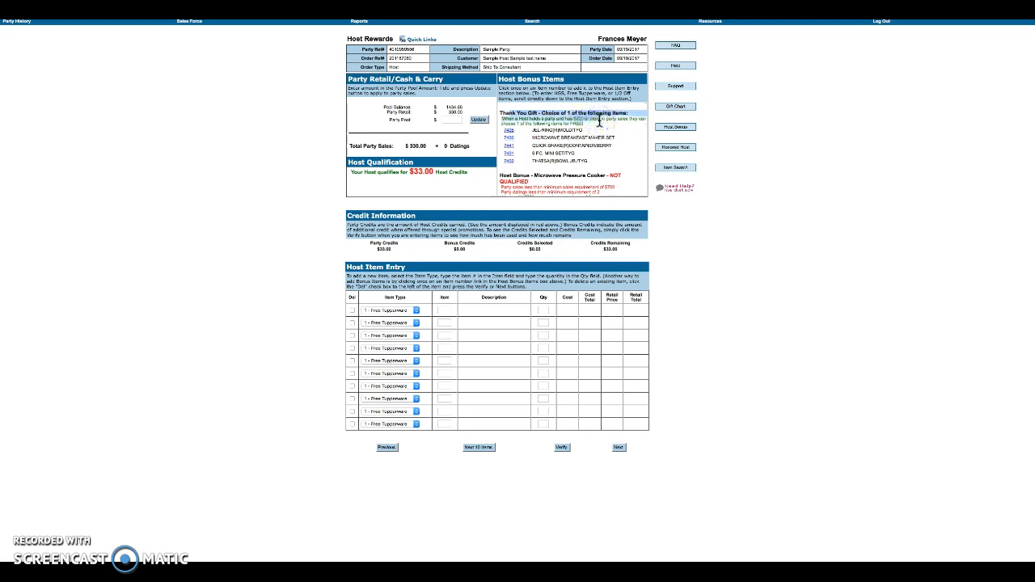
pyautogui.scroll(-1, 605, 157)
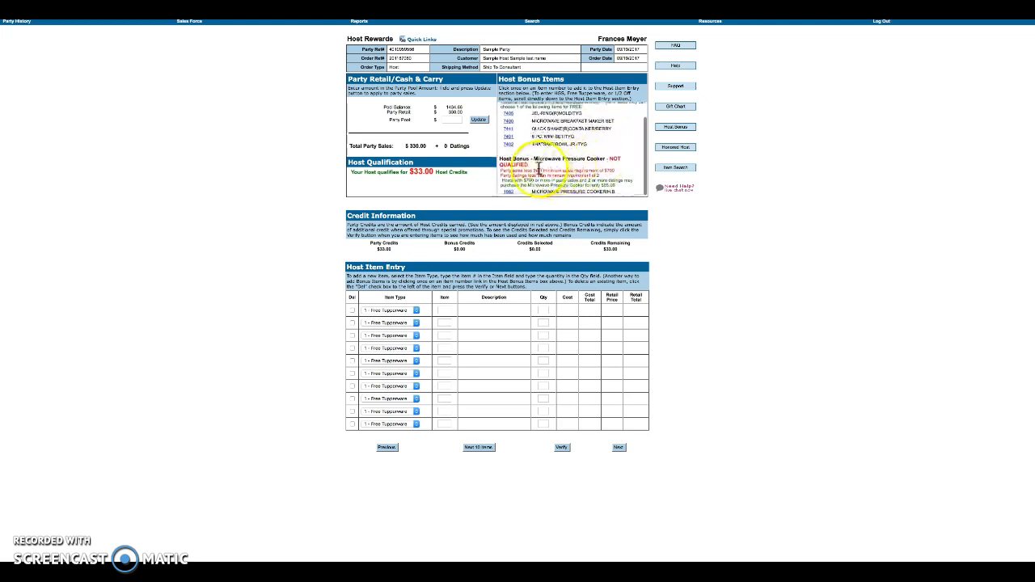
pyautogui.scroll(-1, 584, 174)
pyautogui.scroll(-1, 584, 174)
pyautogui.scroll(2, 587, 166)
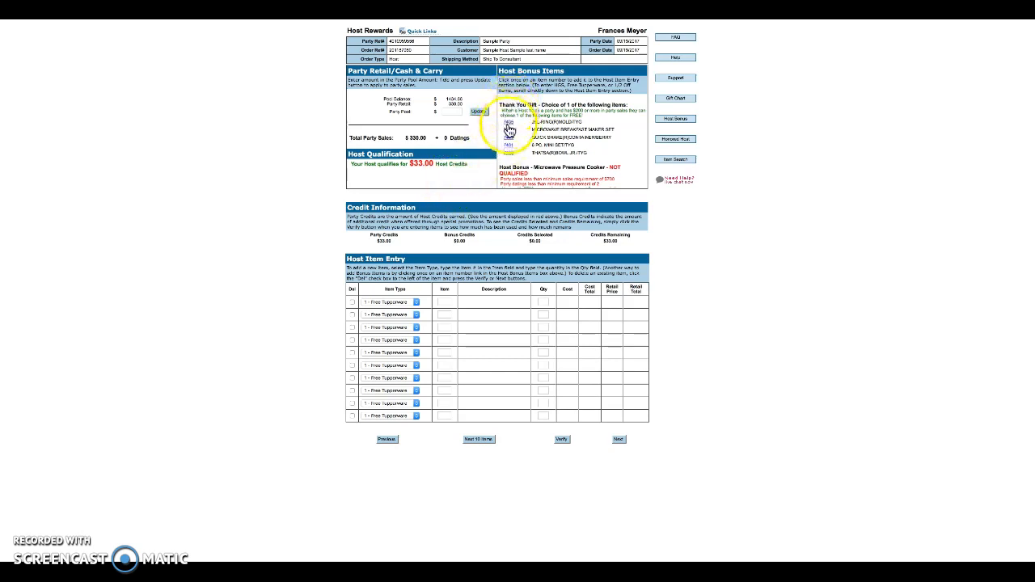
# - Add bonus item 7402 as a Host Bonus Item and verify it
pyautogui.click(508, 154)
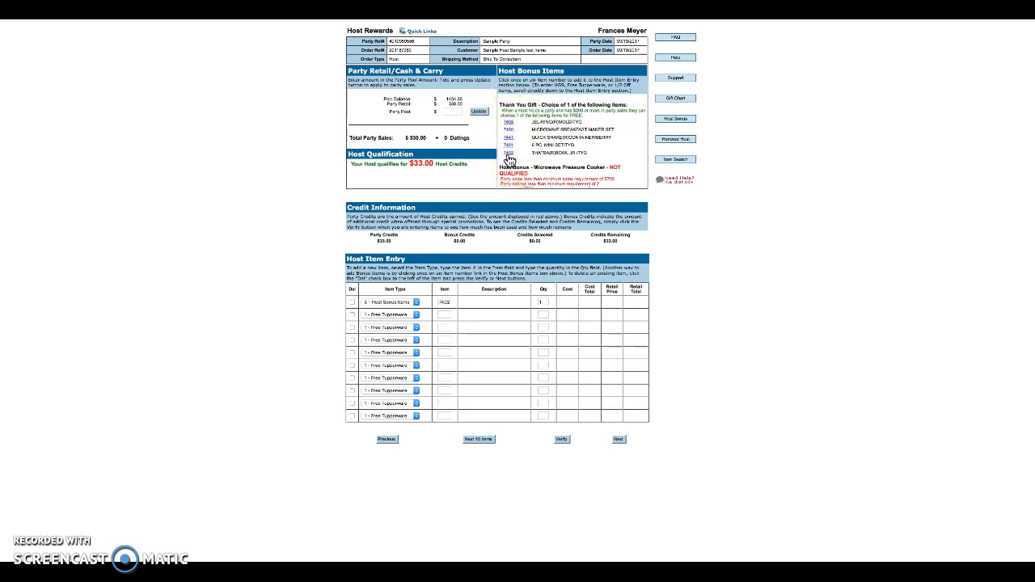
pyautogui.click(440, 304)
pyautogui.click(411, 305)
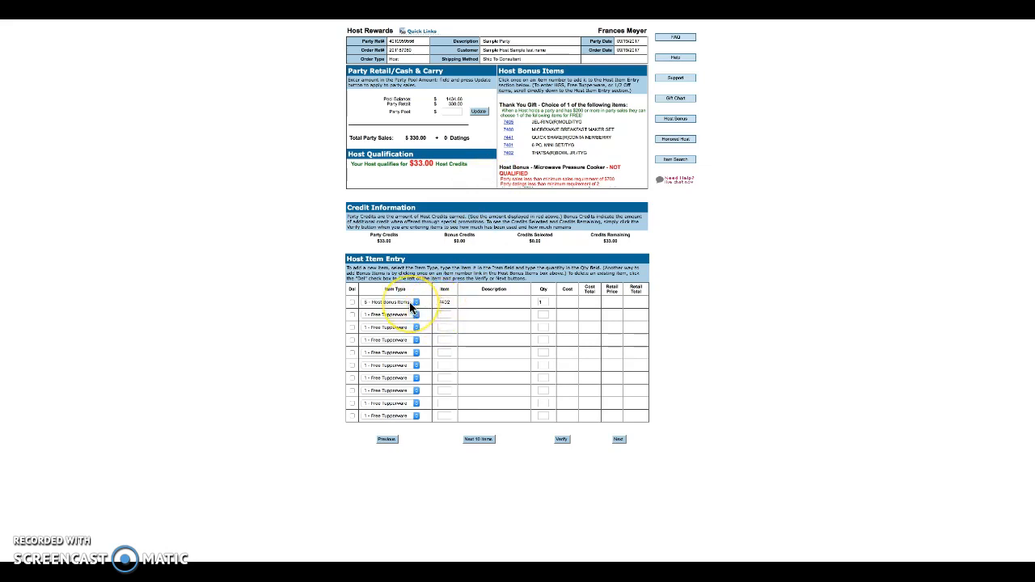
pyautogui.click(559, 439)
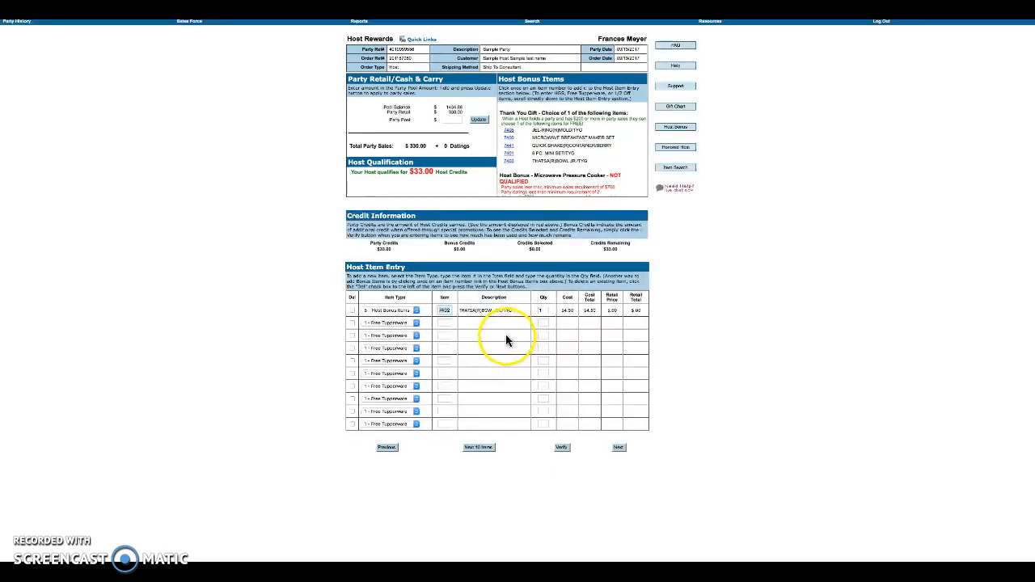
# - Add and verify a second host item, leaving its item type unchanged and credits remaining negative
pyautogui.click(444, 323)
pyautogui.write('688')
pyautogui.click(565, 449)
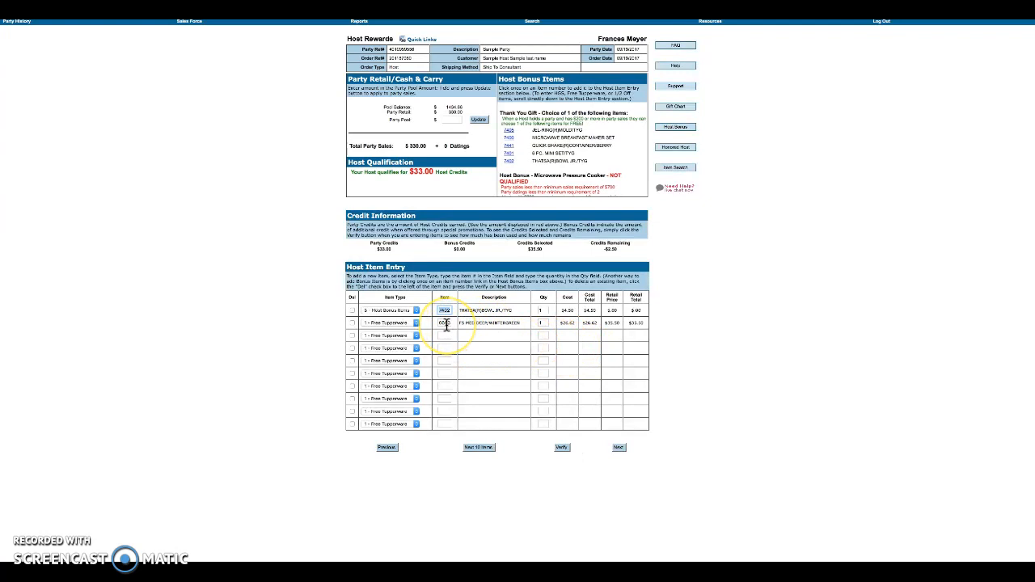
pyautogui.click(546, 325)
pyautogui.click(410, 325)
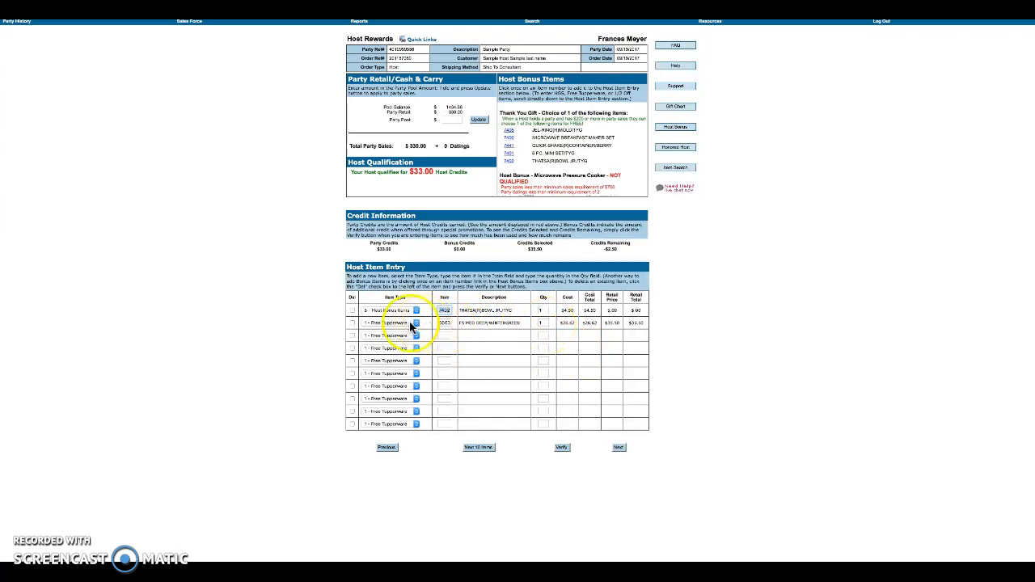
pyautogui.click(405, 321)
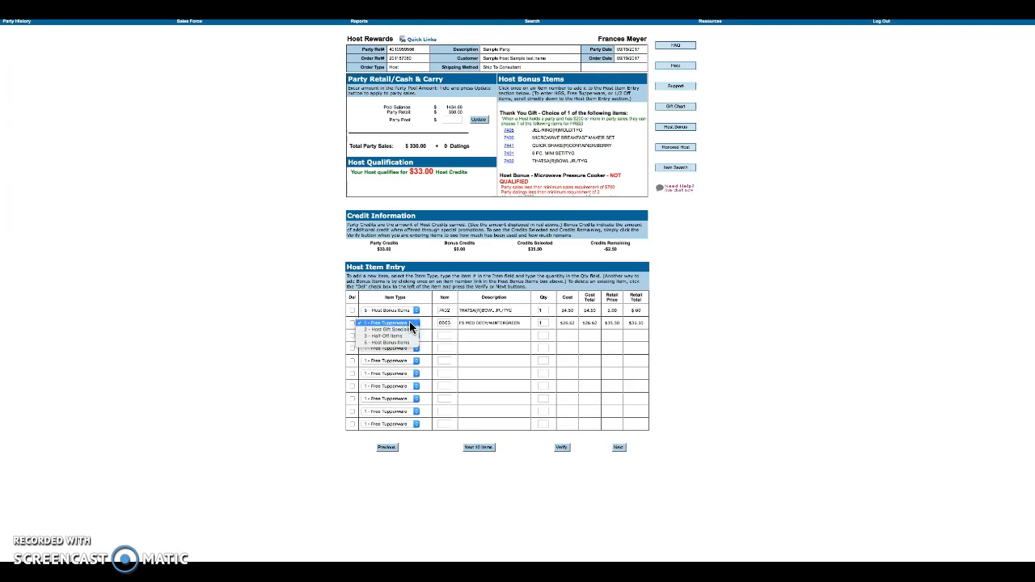
pyautogui.click(478, 324)
pyautogui.click(485, 334)
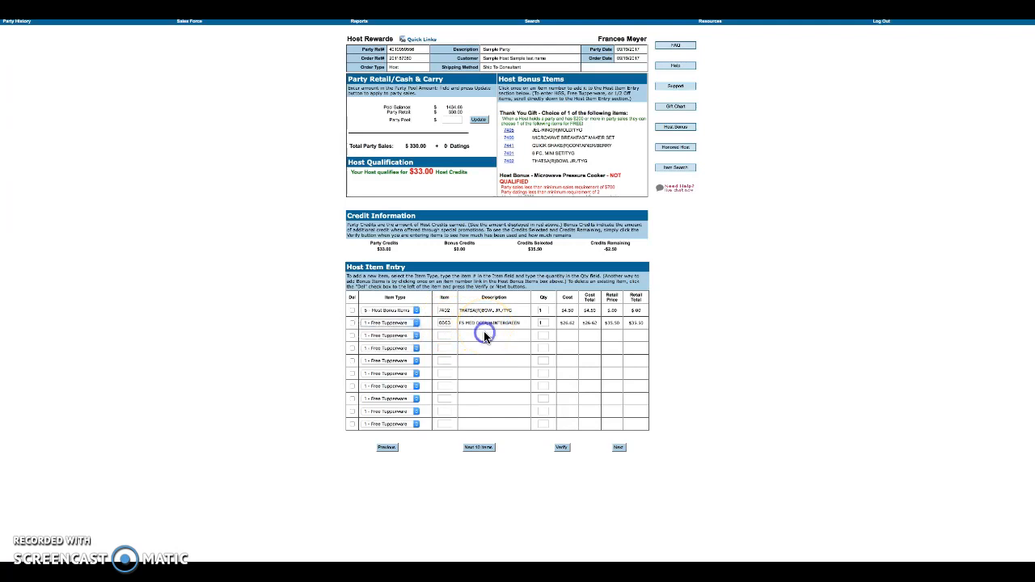
pyautogui.moveTo(604, 249); pyautogui.dragTo(637, 250)
# - Make row 3 the FridgeSmart item as a 3 - Half-Off item and verify
pyautogui.click(441, 333)
pyautogui.press('Tab')
pyautogui.click(414, 335)
pyautogui.click(411, 335)
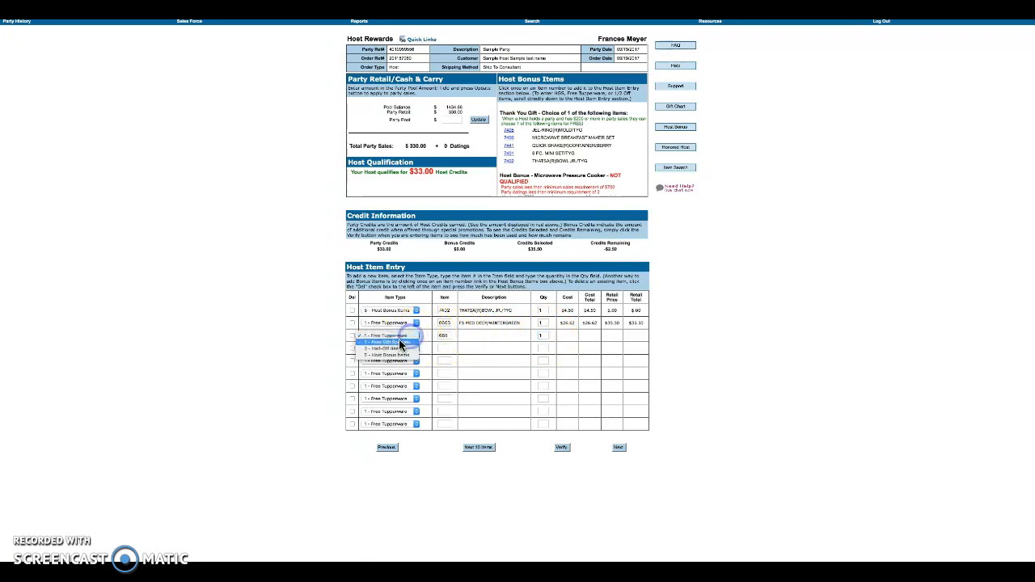
pyautogui.click(399, 348)
pyautogui.click(561, 447)
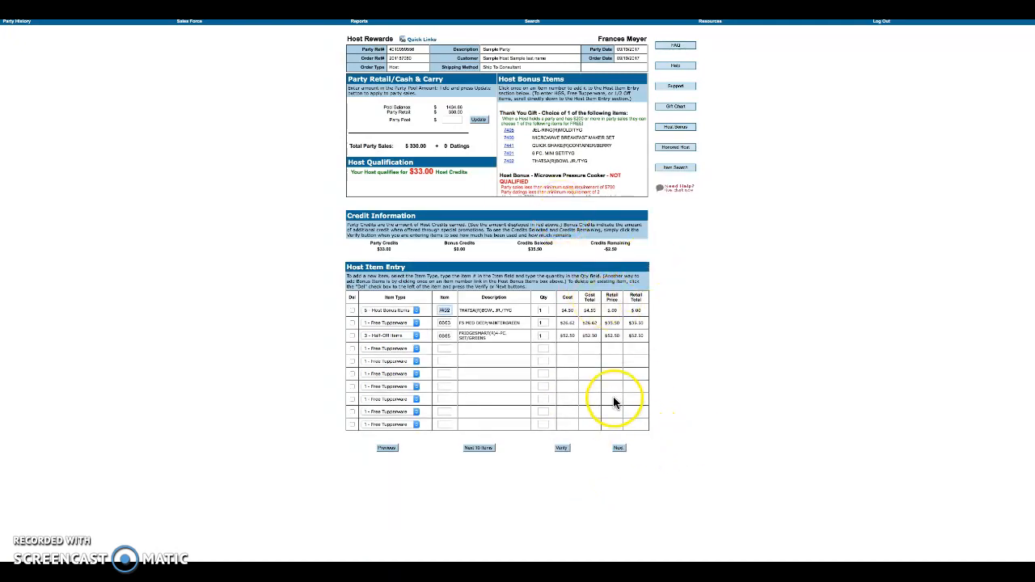
# - Add a first dating for 09/21/2017 with the guest's first and last name
pyautogui.click(416, 42)
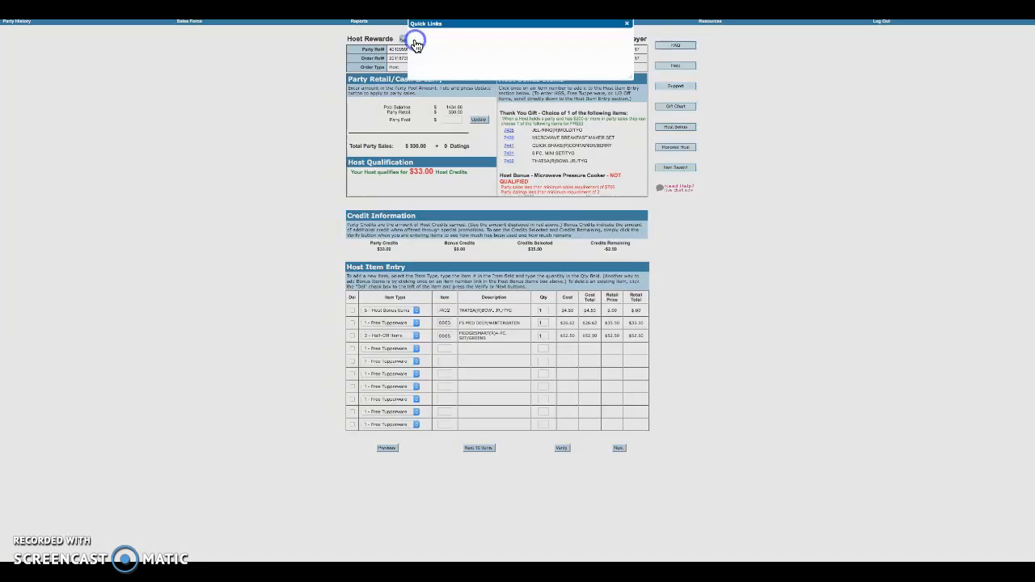
pyautogui.click(523, 58)
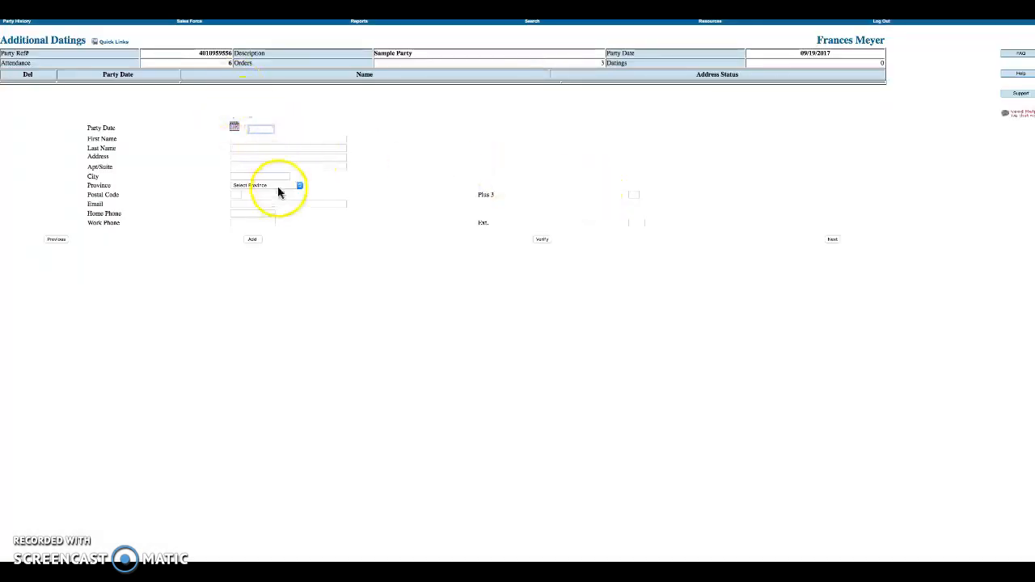
pyautogui.click(234, 128)
pyautogui.click(297, 179)
pyautogui.click(267, 136)
pyautogui.write('cating')
pyautogui.press('Tab')
pyautogui.write('n')
pyautogui.press('Tab')
pyautogui.click(254, 241)
# - Add a second dating for 09/28/2017 with a name, verify both, and continue
pyautogui.click(234, 127)
pyautogui.click(293, 180)
pyautogui.click(253, 139)
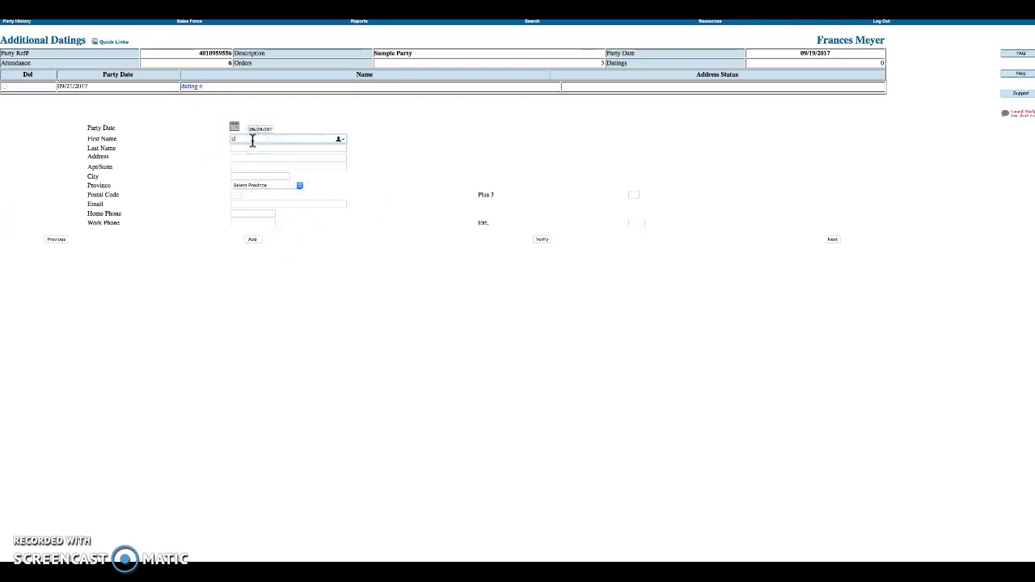
pyautogui.write('Cele')
pyautogui.press('Tab')
pyautogui.write('1')
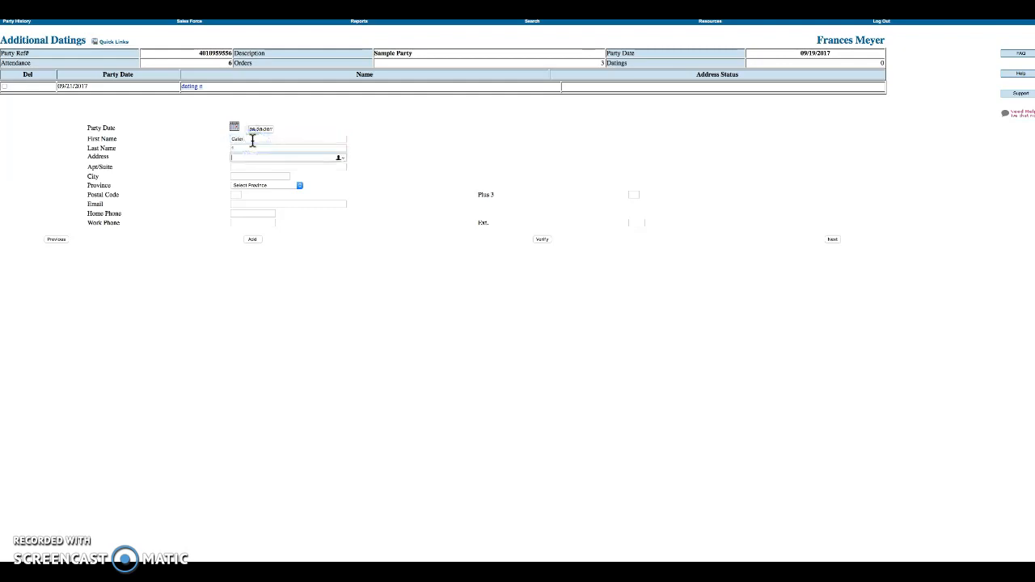
pyautogui.click(254, 240)
pyautogui.click(542, 240)
pyautogui.click(832, 239)
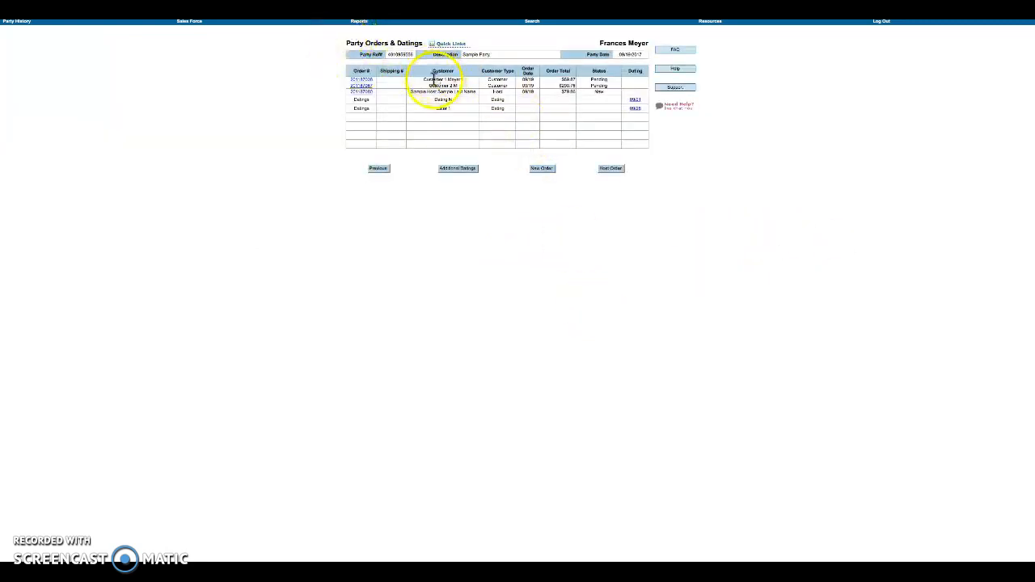
# - Review the two new dating rows in the Party Orders & Datings list
pyautogui.click(451, 87)
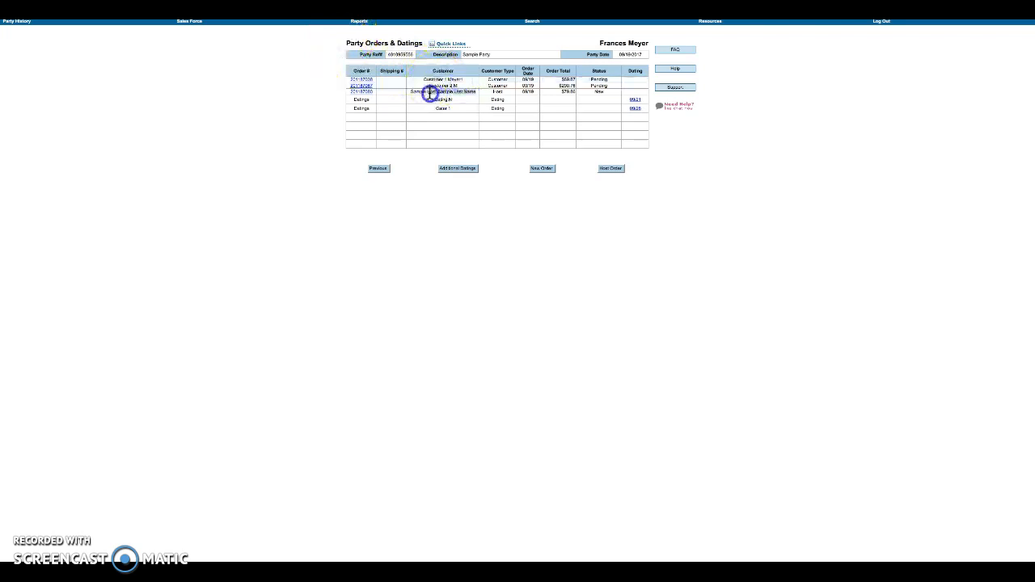
pyautogui.click(462, 99)
pyautogui.moveTo(463, 100); pyautogui.dragTo(437, 108)
pyautogui.click(507, 124)
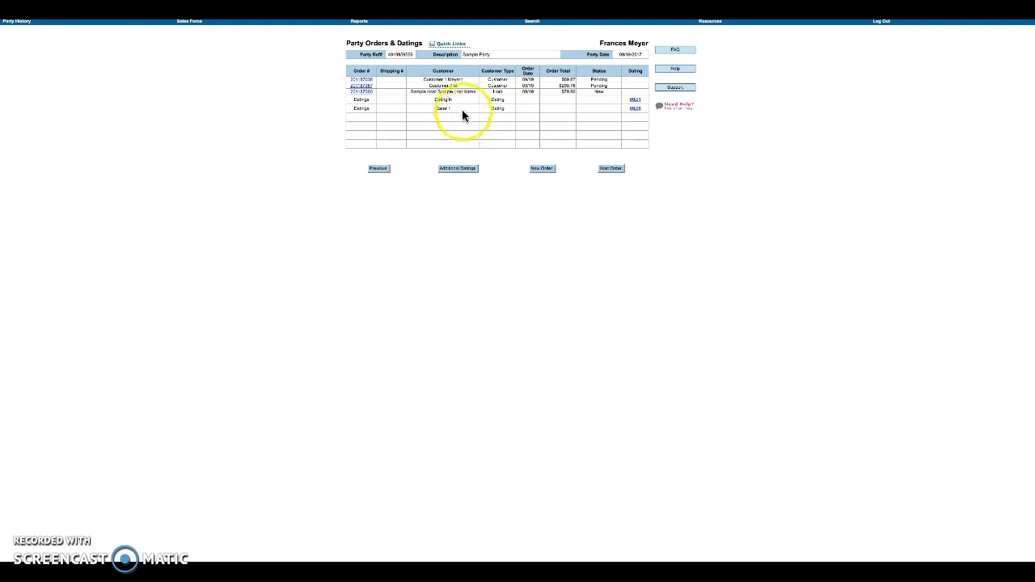
# - Open the host order and step past Item Entry, the PolyBags popup and Host Rewards
pyautogui.click(369, 92)
pyautogui.click(615, 232)
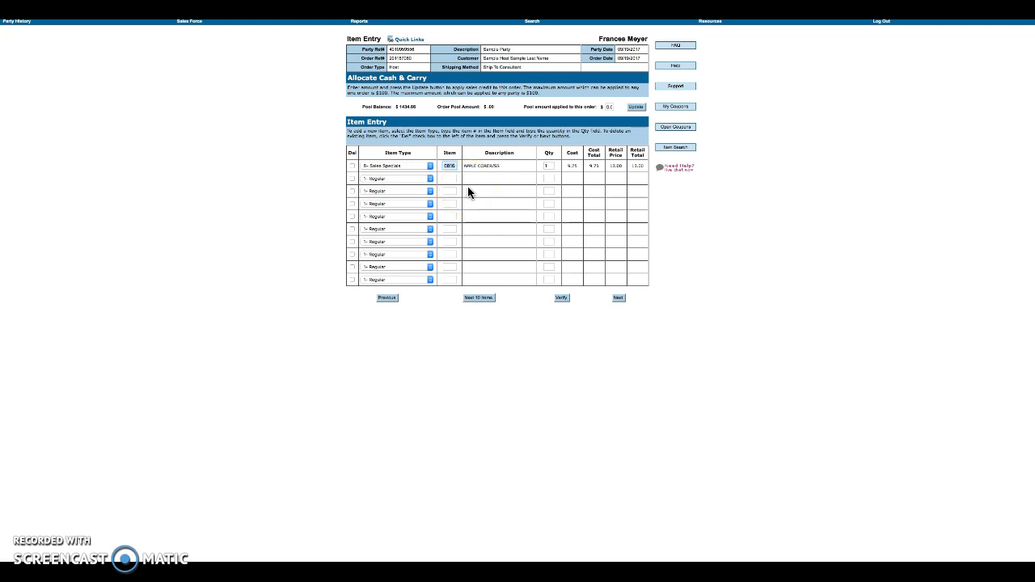
pyautogui.click(618, 300)
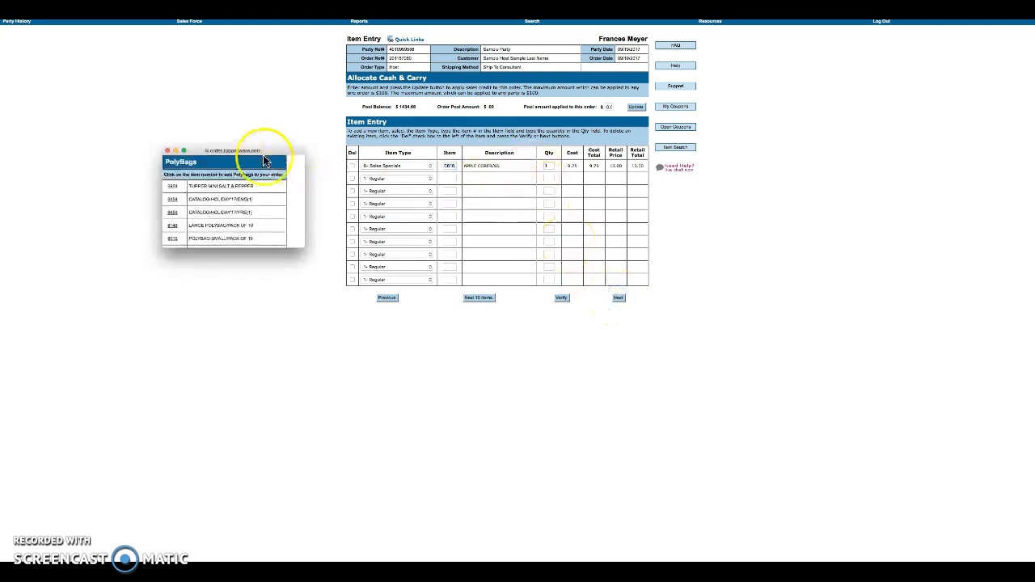
pyautogui.click(169, 152)
pyautogui.click(619, 299)
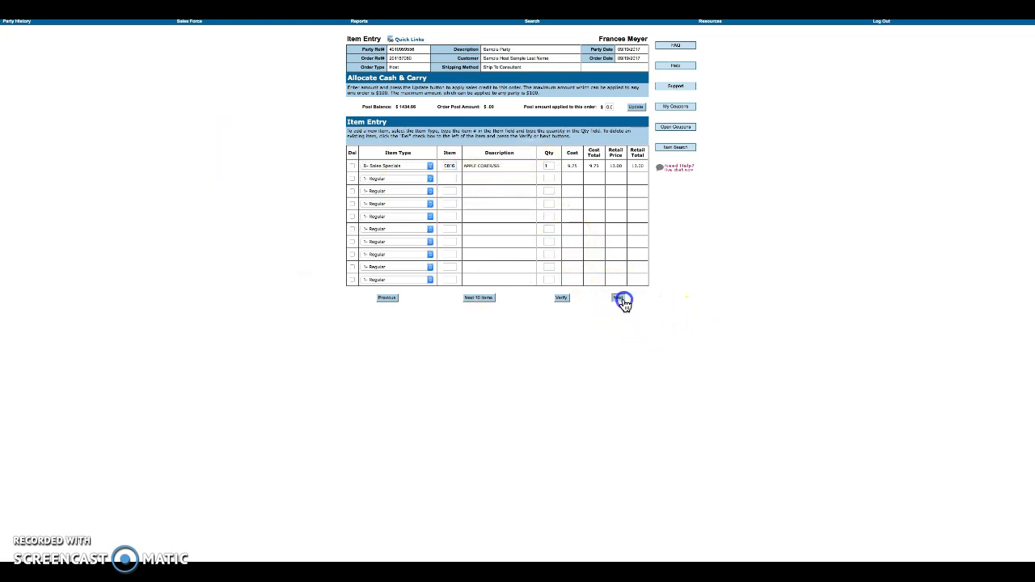
pyautogui.click(619, 449)
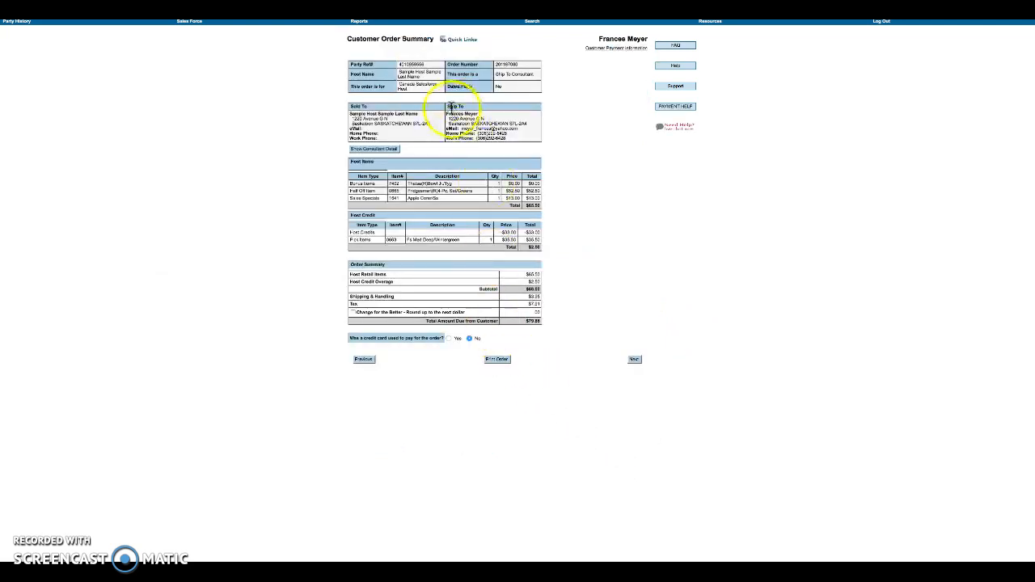
# - Review the host order summary, including the $65.50 host items and $2.50 host credit totals
pyautogui.moveTo(376, 99); pyautogui.dragTo(488, 286)
pyautogui.click(577, 257)
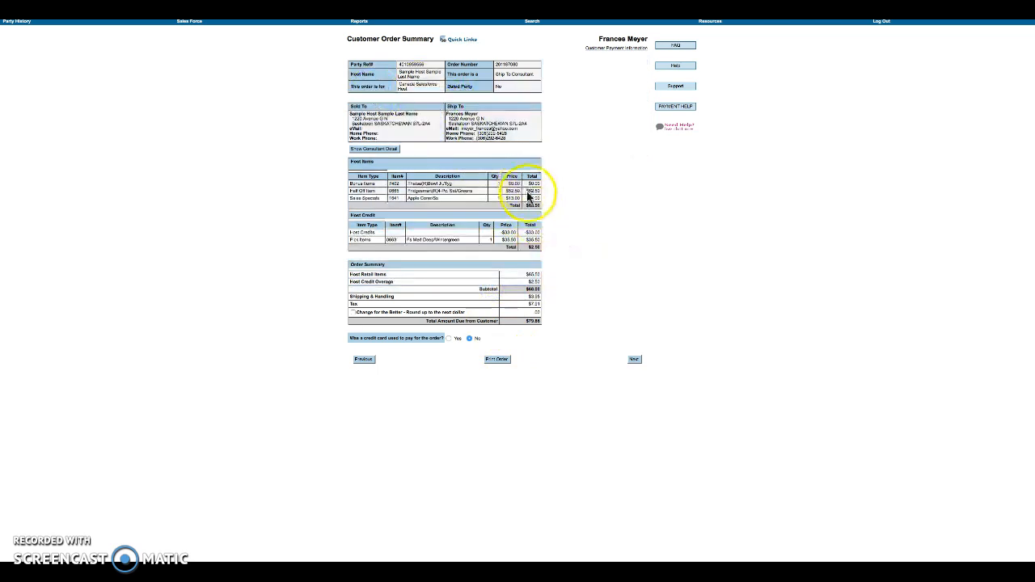
pyautogui.click(526, 299)
pyautogui.moveTo(527, 299); pyautogui.dragTo(542, 298)
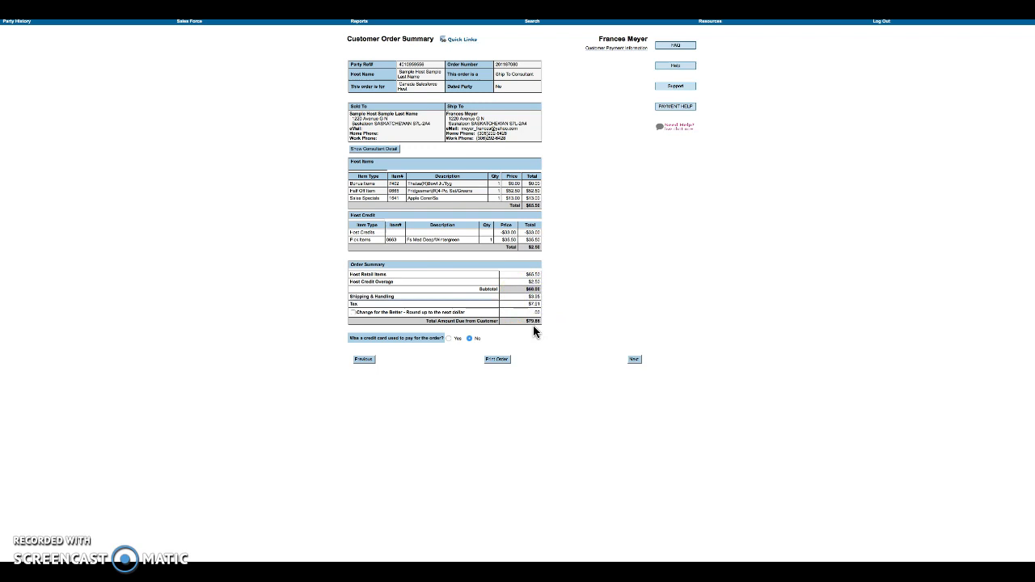
pyautogui.click(515, 277)
pyautogui.moveTo(518, 248); pyautogui.dragTo(541, 249)
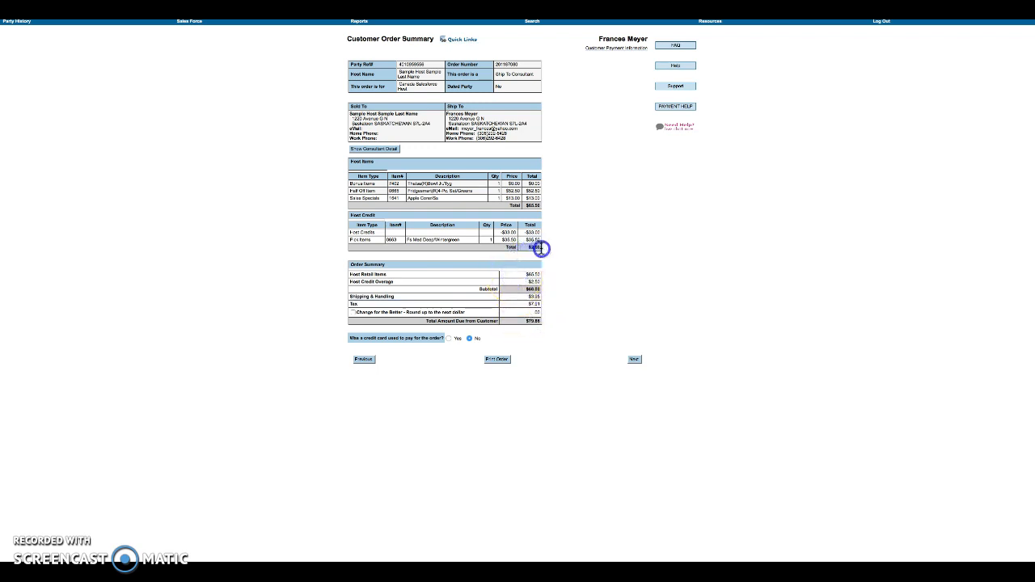
pyautogui.moveTo(525, 203); pyautogui.dragTo(545, 205)
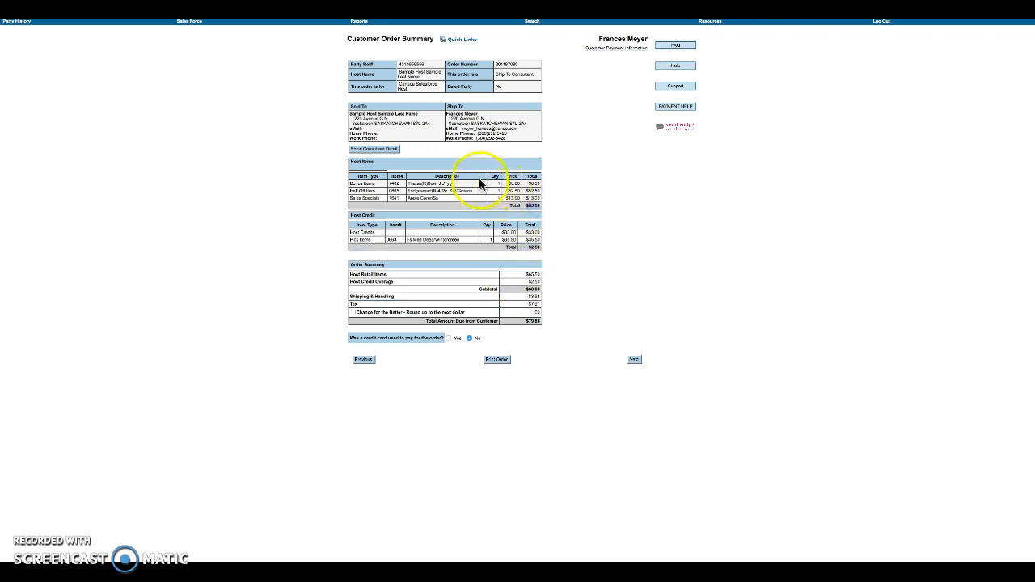
# - Answer No to the credit-card question and continue to the Party Summary
pyautogui.click(449, 338)
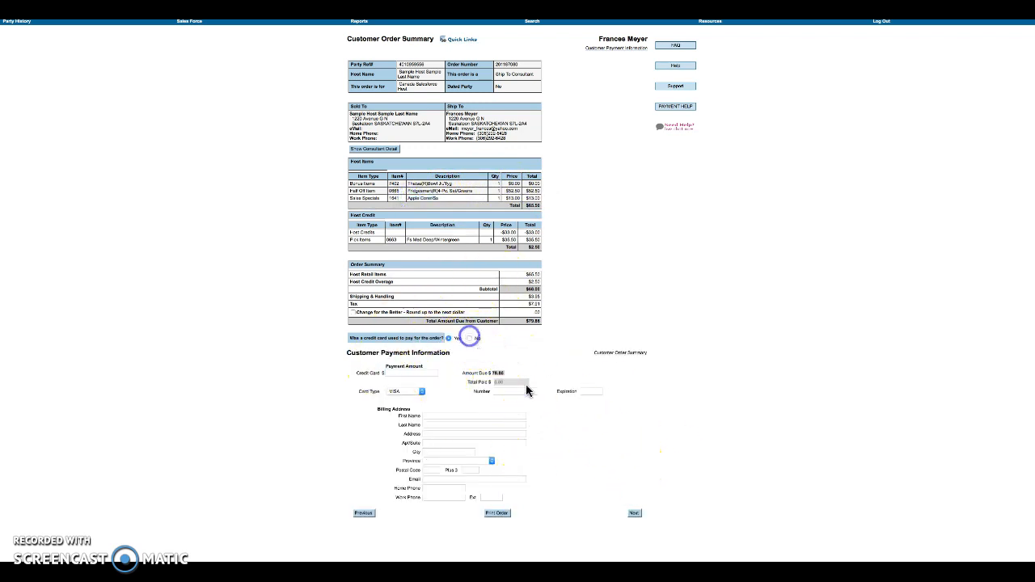
pyautogui.click(470, 339)
pyautogui.click(634, 359)
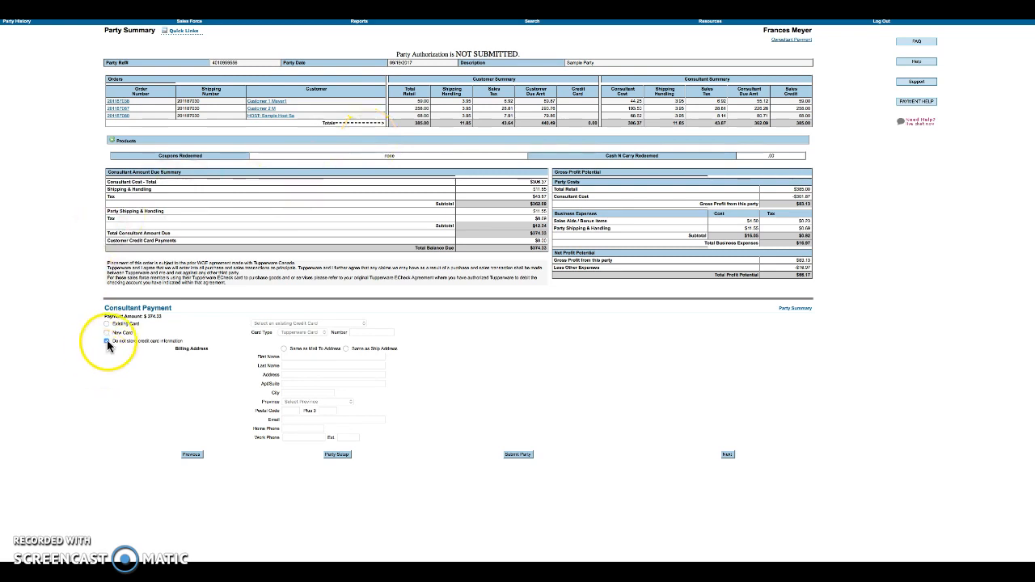
# - Review the Party Summary's balance due, profit, shipping and handling, and business expenses
pyautogui.moveTo(514, 250)
pyautogui.mouseDown()
pyautogui.moveTo(560, 249)
pyautogui.moveTo(494, 251)
pyautogui.mouseUp()
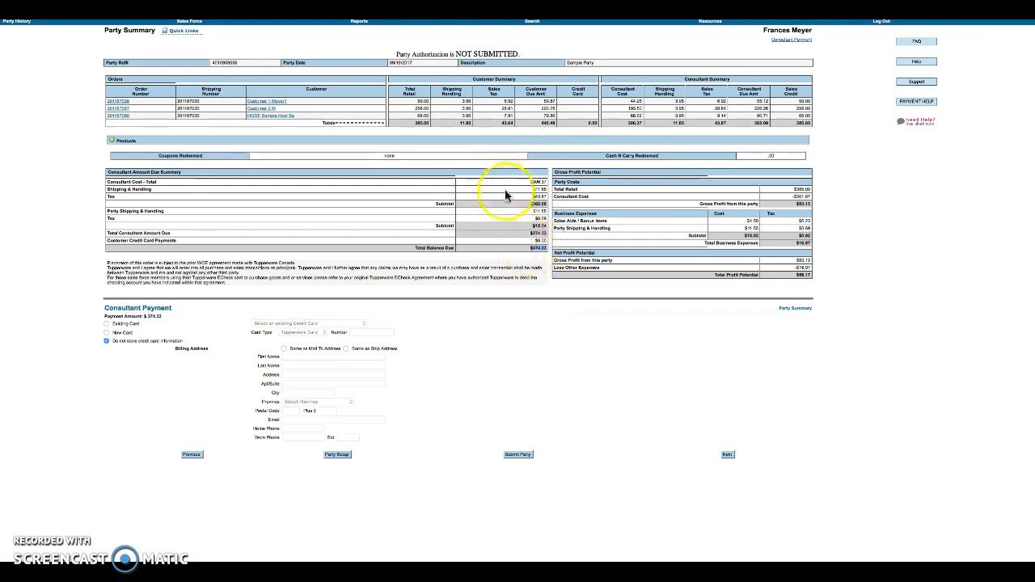
pyautogui.moveTo(120, 212); pyautogui.dragTo(547, 212)
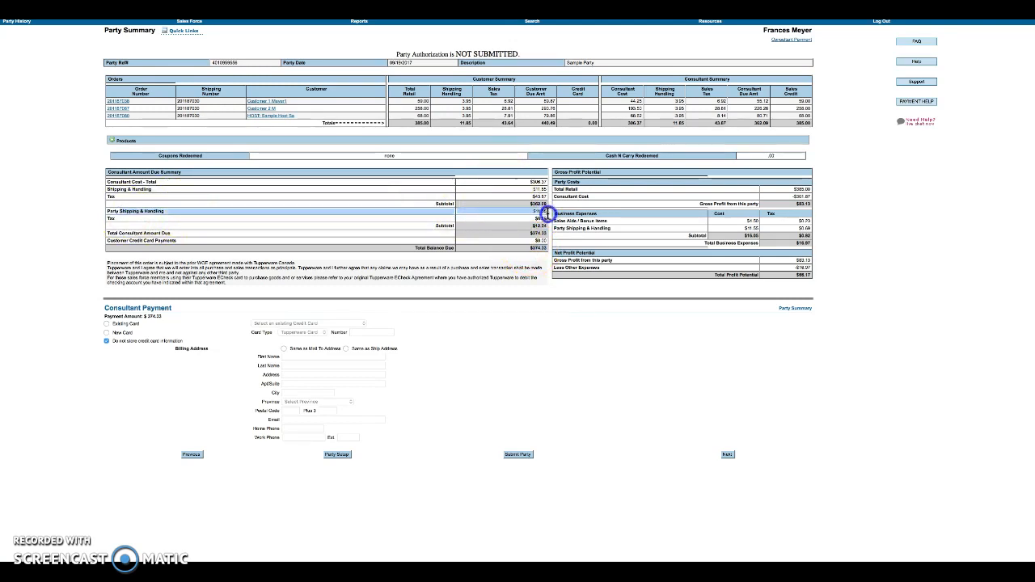
pyautogui.moveTo(546, 213); pyautogui.dragTo(549, 213)
pyautogui.click(579, 136)
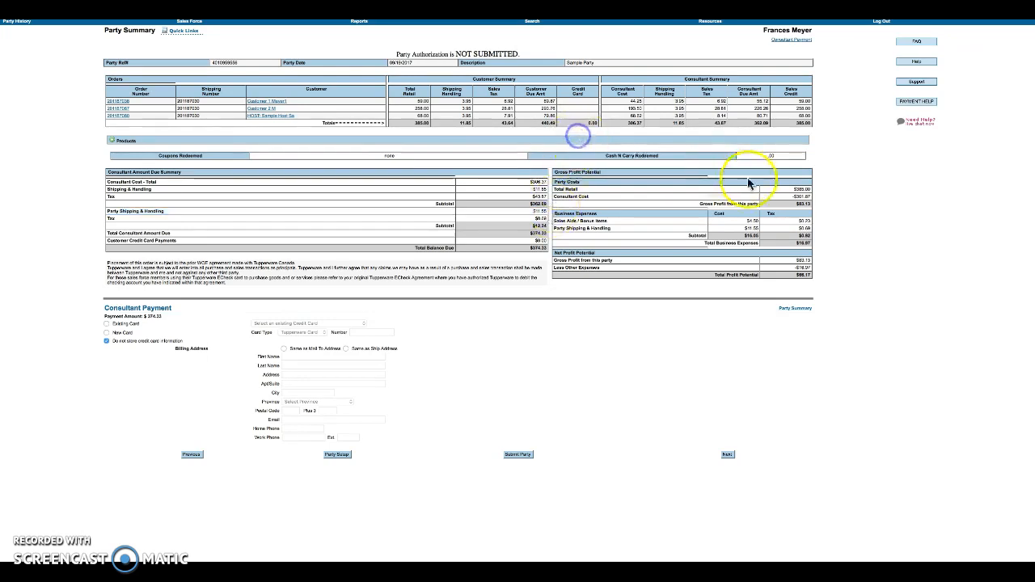
pyautogui.moveTo(741, 224); pyautogui.dragTo(742, 235)
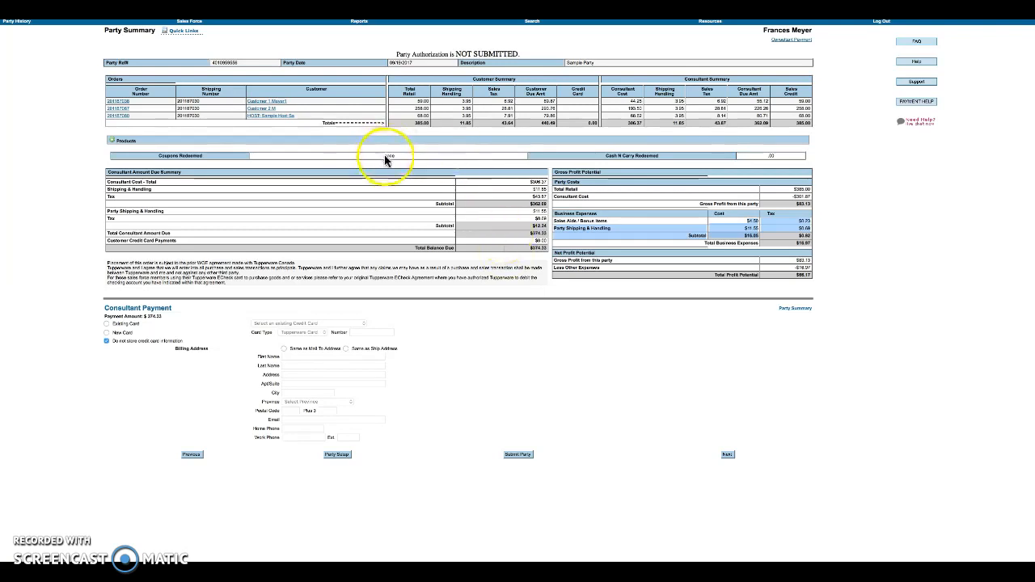
# - Expand the Products section to list every ordered item, then choose Submit Party
pyautogui.click(115, 140)
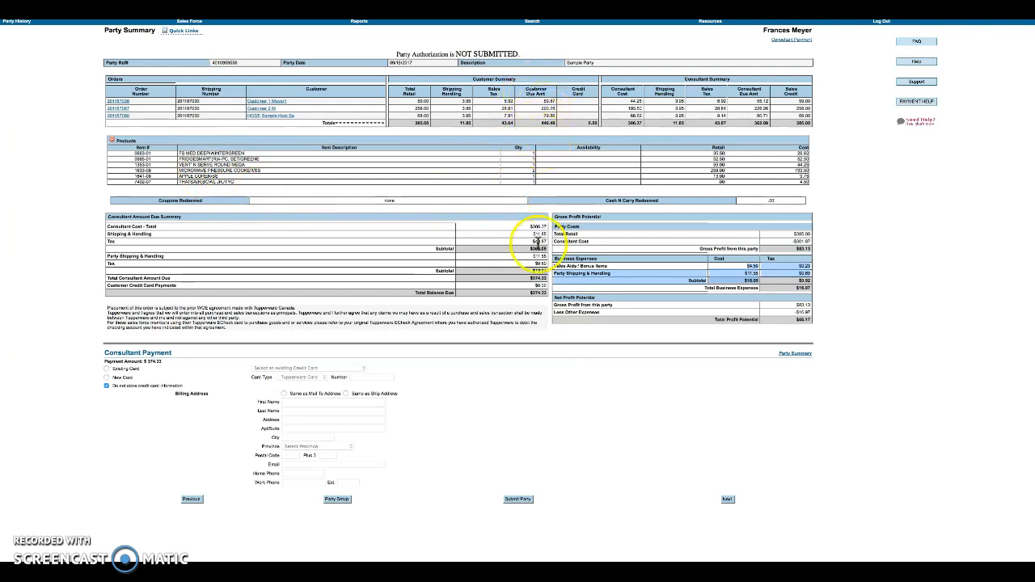
pyautogui.moveTo(491, 475); pyautogui.dragTo(566, 518)
pyautogui.click(534, 448)
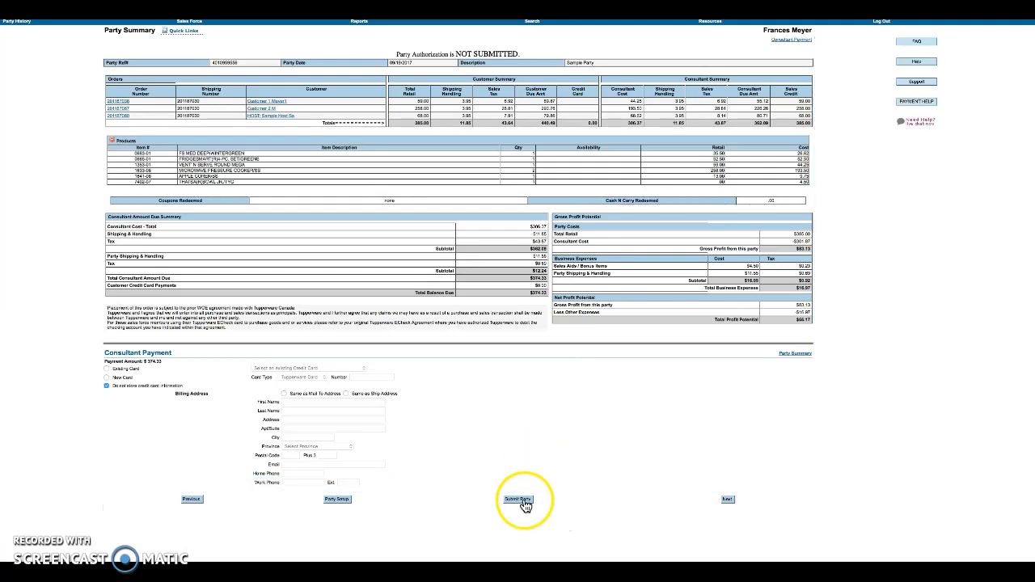